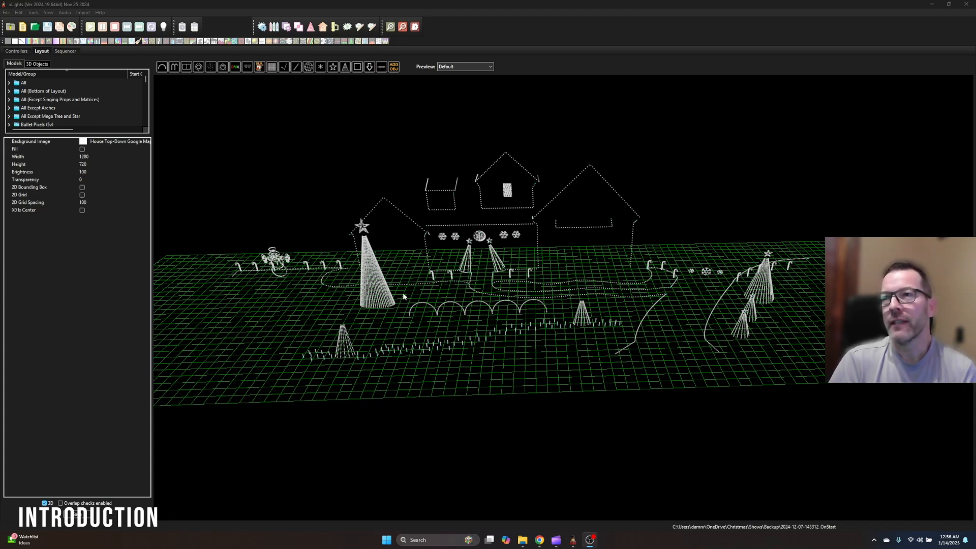
Examine the bare 3D layout of light props on the grid from several angles
left_click_drag(535, 376, 849, 237)
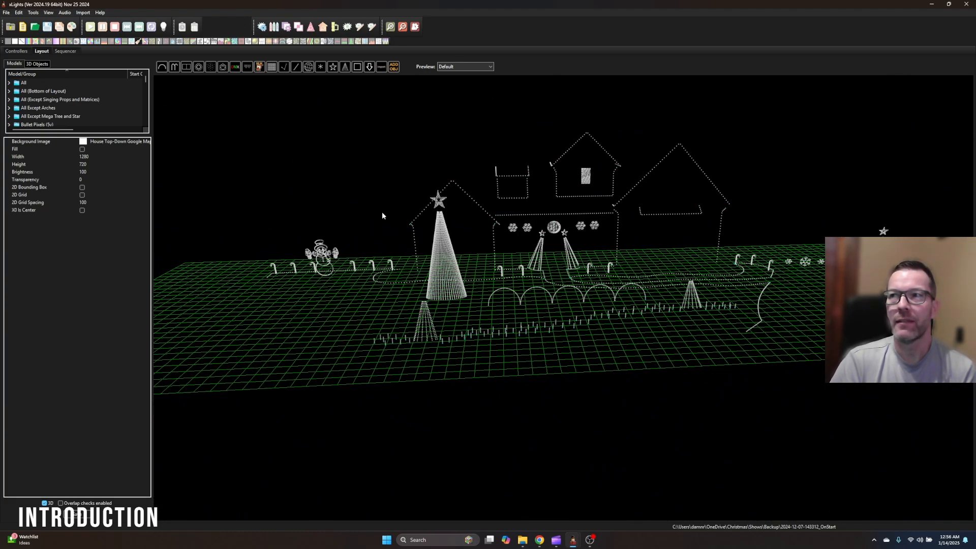
scroll(875, 221, "up", 3)
scroll(301, 224, "down", 3)
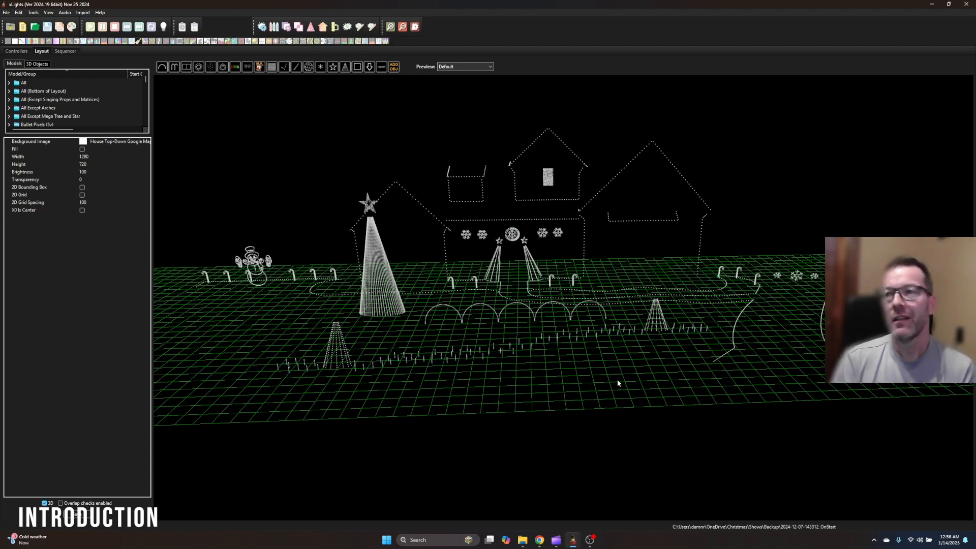
left_click_drag(605, 377, 597, 384)
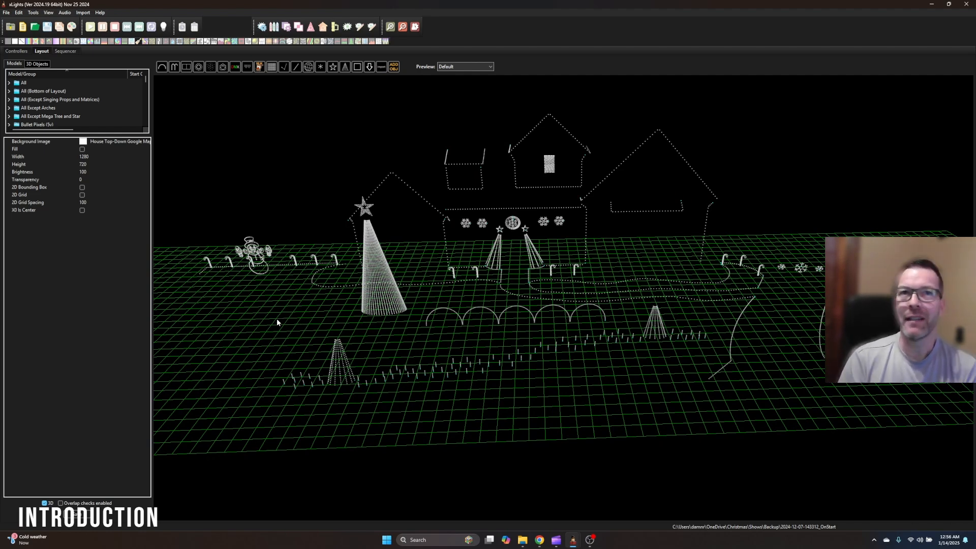
left_click_drag(365, 335, 366, 341)
left_click_drag(666, 248, 643, 258)
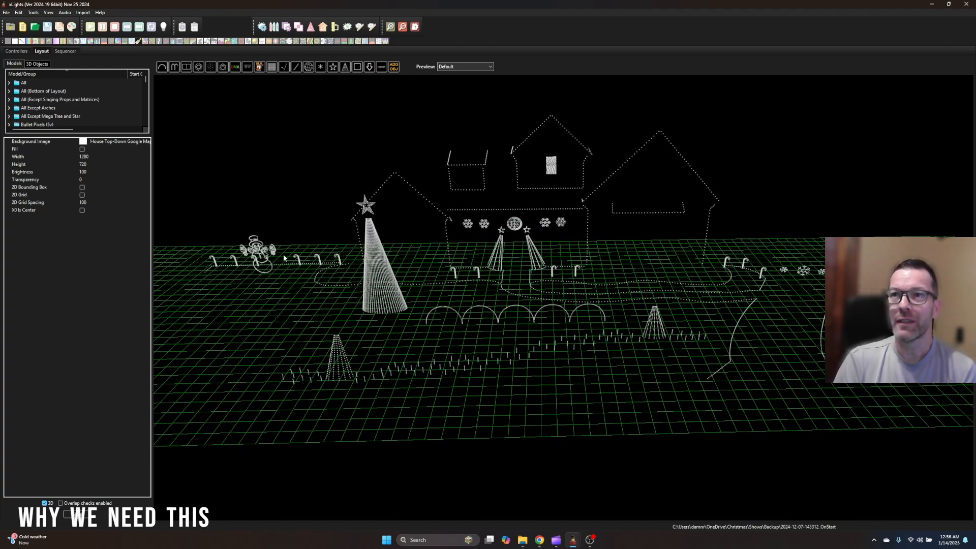
mouse_move(635, 244)
left_mouse_down()
mouse_move(629, 255)
mouse_move(638, 232)
mouse_move(636, 242)
left_mouse_up()
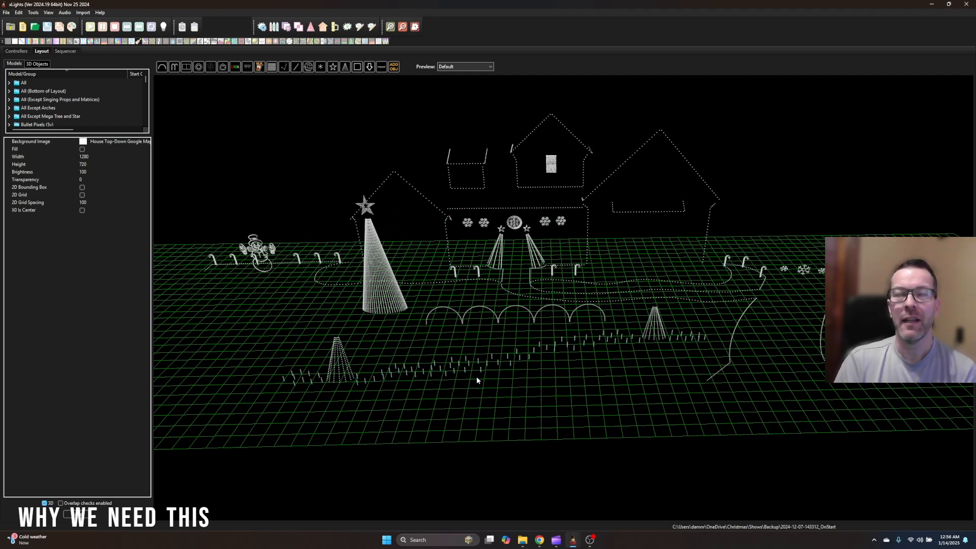
Switch to the other xLights window and inspect the layout with the textured house from street level and overhead
left_click(573, 540)
left_click(554, 504)
left_click_drag(685, 393, 462, 326)
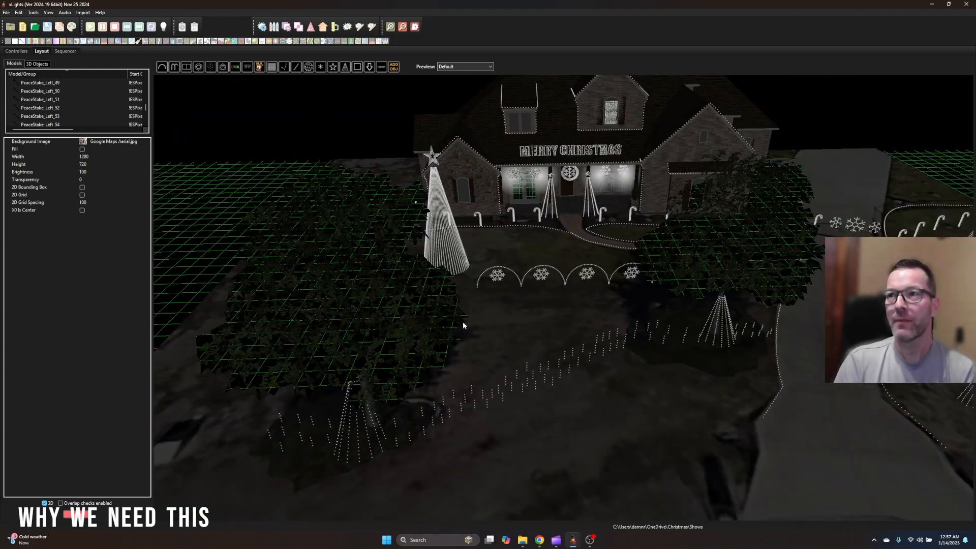
left_click_drag(537, 314, 675, 345)
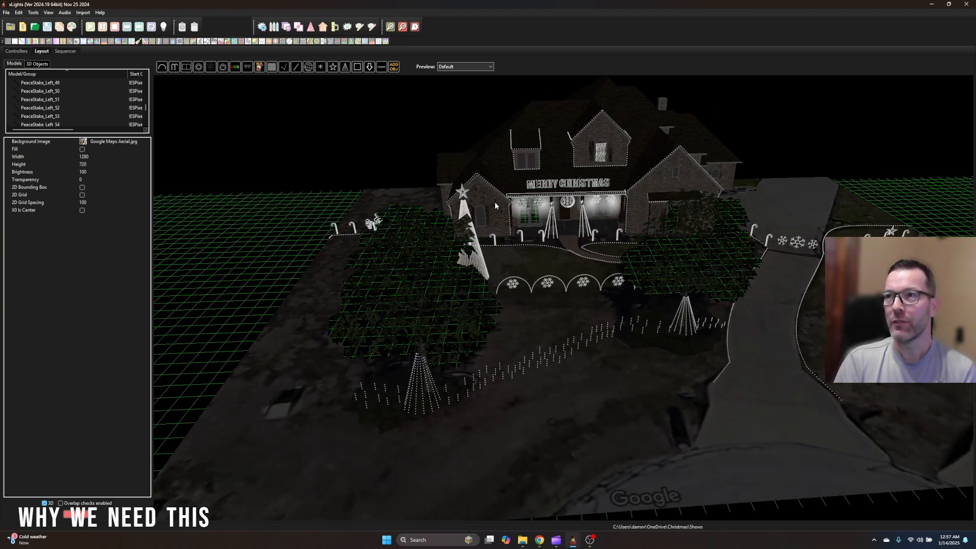
left_click_drag(558, 421, 544, 386)
scroll(657, 447, "up", 3)
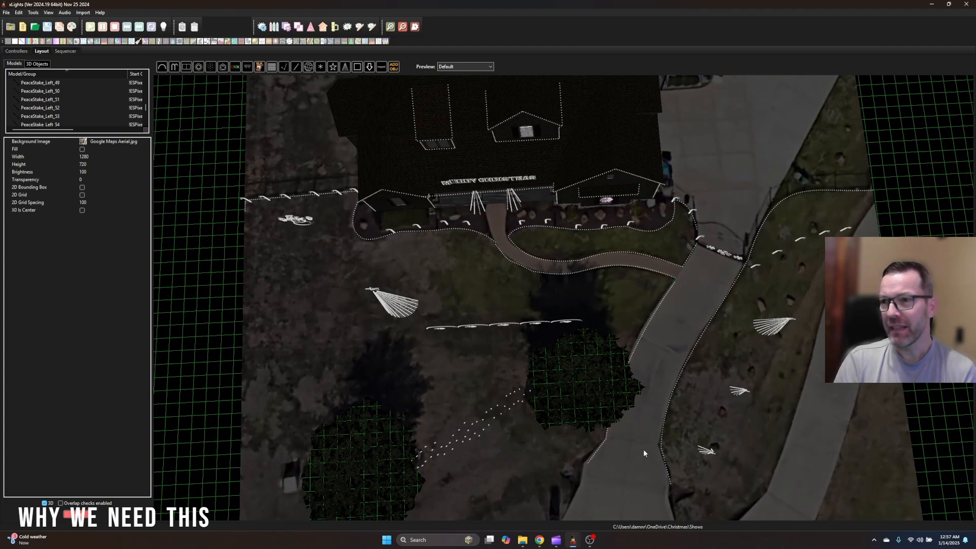
left_click_drag(509, 473, 556, 320)
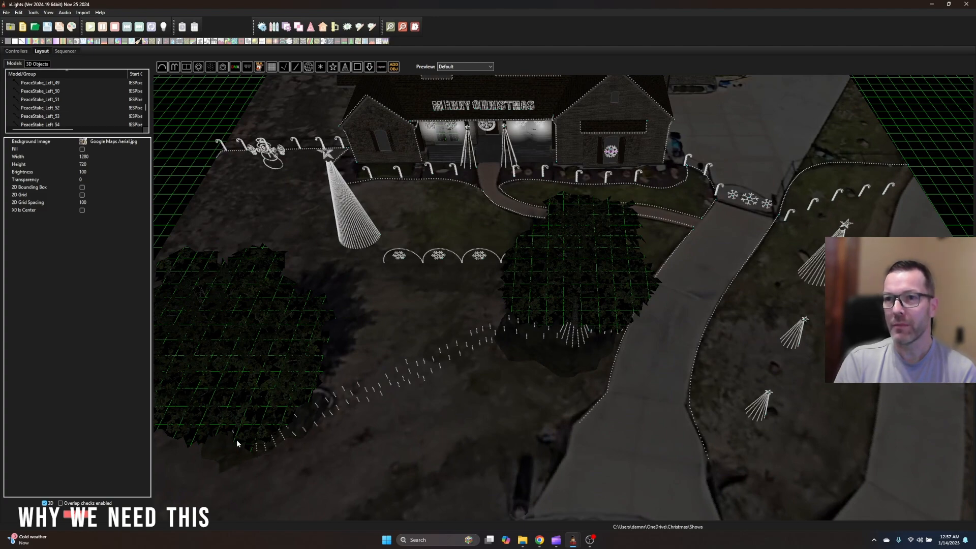
left_click_drag(494, 389, 490, 428)
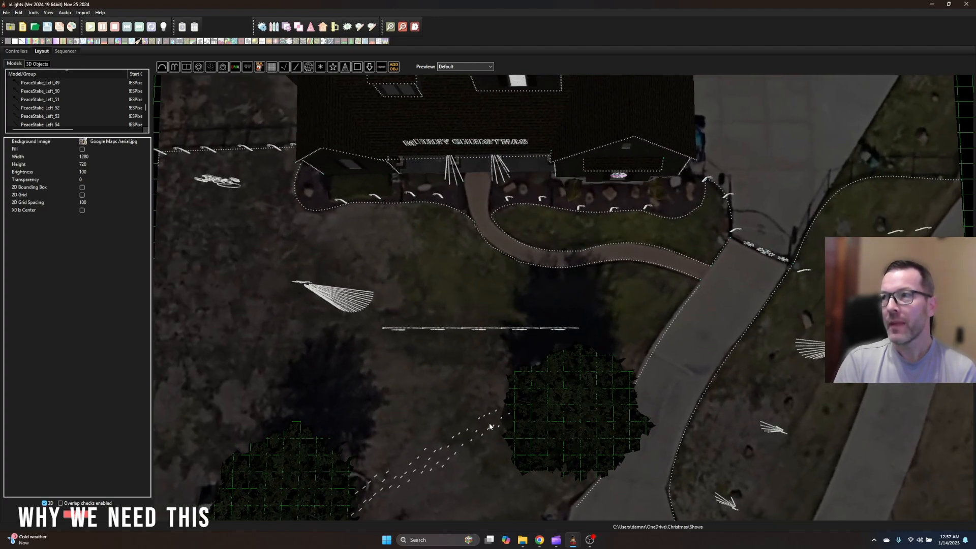
scroll(490, 428, "down", 2)
scroll(839, 235, "down", 1)
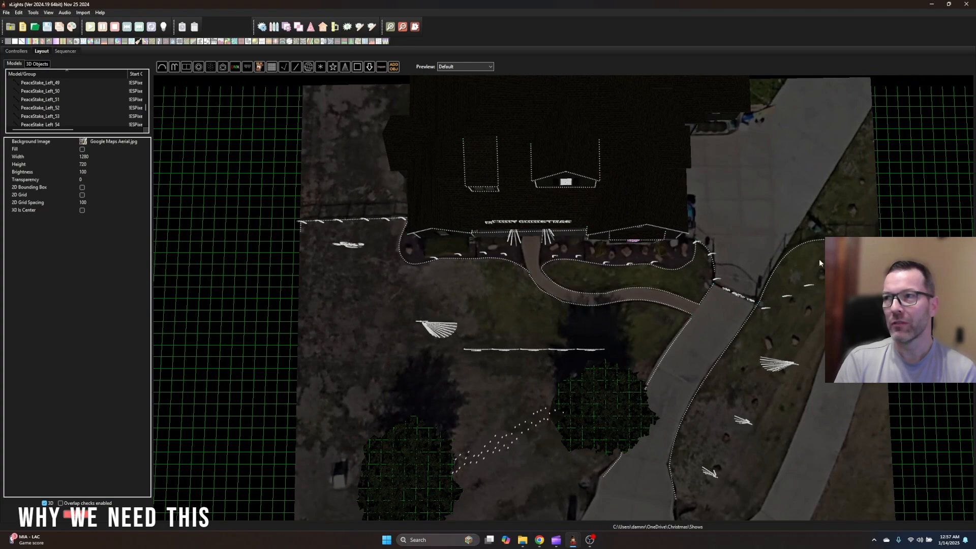
Examine the house, trees, arches and mega tree of the textured layout up close from low front angles
scroll(529, 432, "up", 3)
left_click_drag(529, 433, 561, 182)
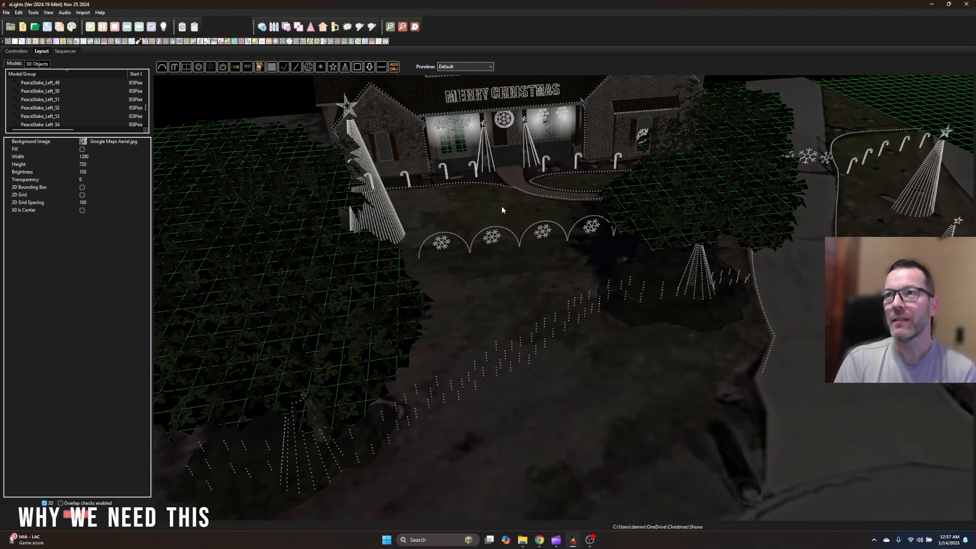
scroll(529, 255, "up", 3)
mouse_move(527, 294)
left_mouse_down()
mouse_move(529, 278)
mouse_move(532, 286)
left_mouse_up()
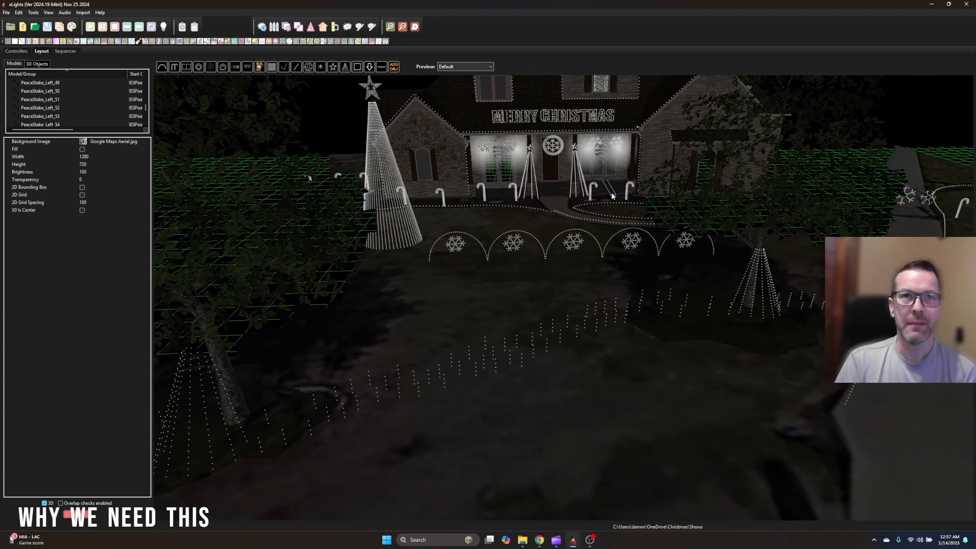
left_click_drag(628, 258, 663, 242)
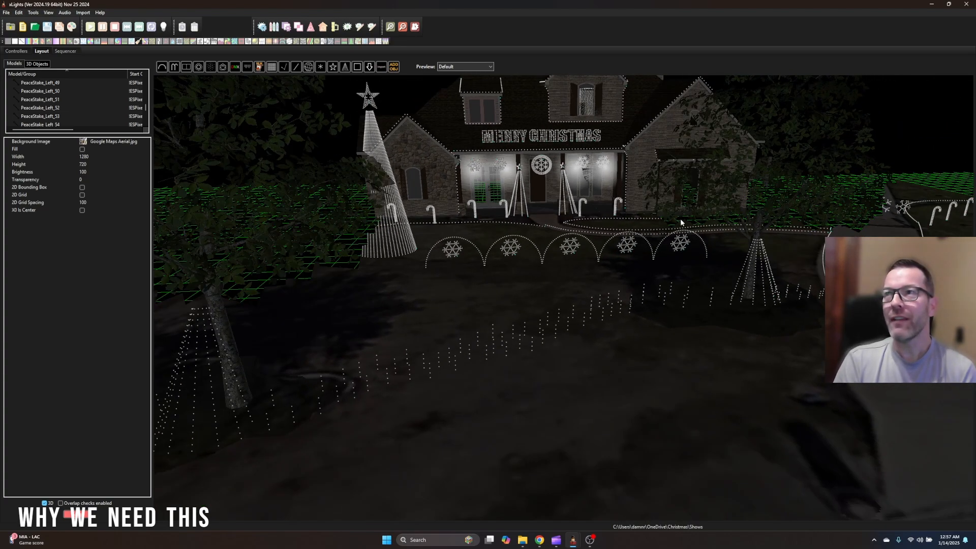
left_click_drag(505, 298, 512, 301)
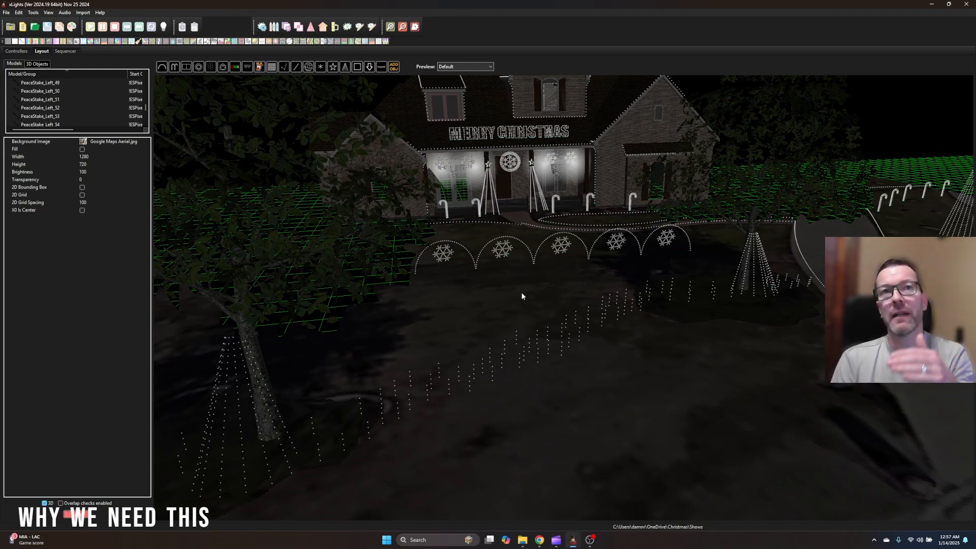
mouse_move(534, 296)
left_mouse_down()
mouse_move(538, 287)
mouse_move(526, 284)
left_mouse_up()
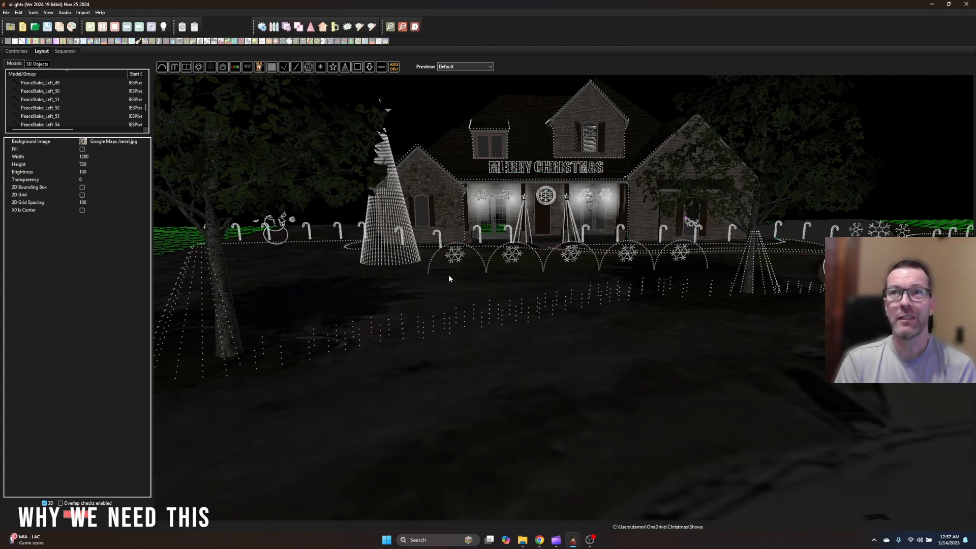
mouse_move(519, 540)
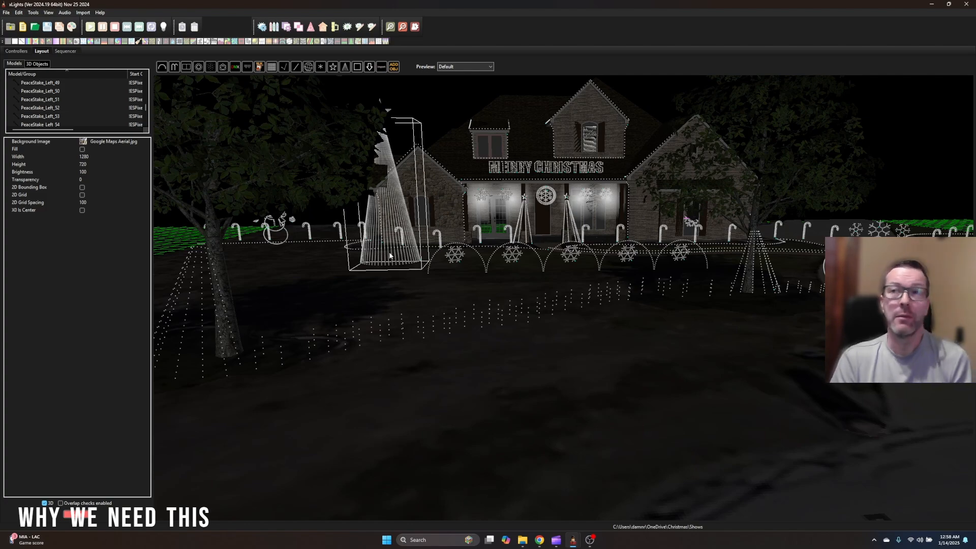
left_click_drag(377, 295, 314, 265)
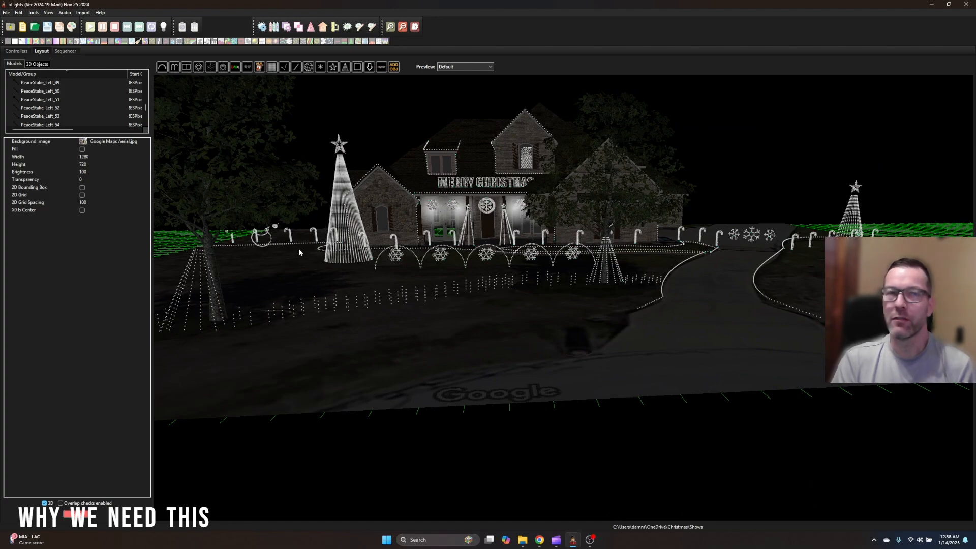
scroll(297, 280, "up", 5)
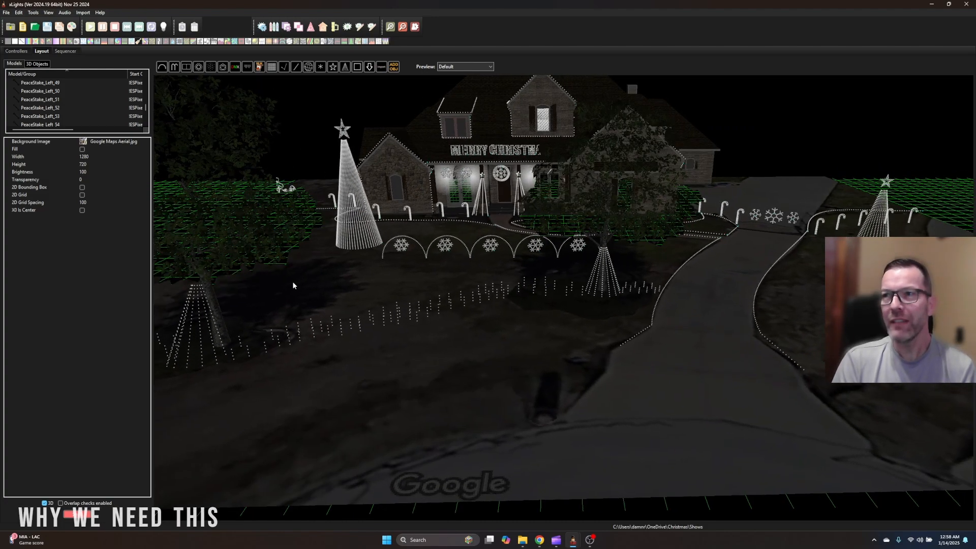
Switch to the Chrome window with SketchUp and Hover, show the Hover projects page and maximize the window
left_click(541, 541)
left_click(510, 498)
mouse_move(539, 540)
left_click(575, 501)
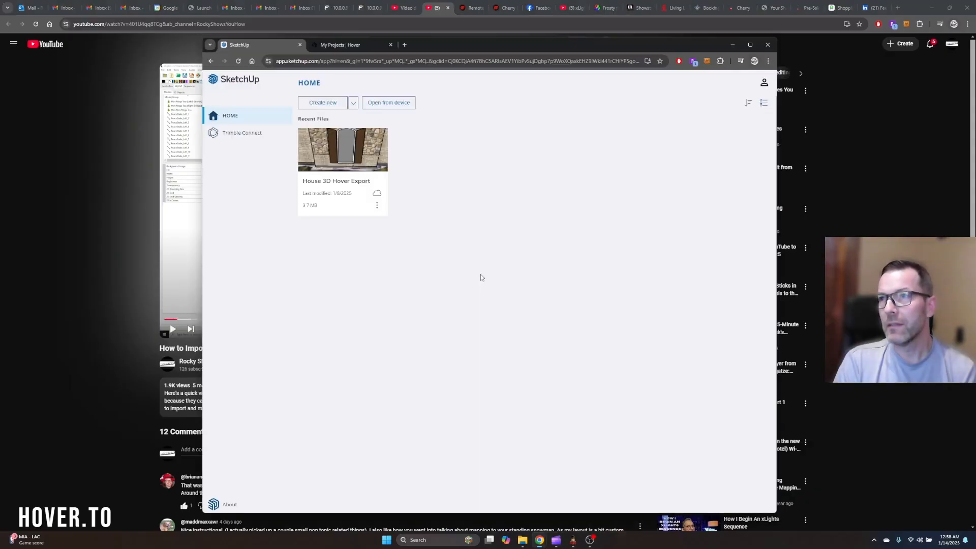
left_click(331, 48)
double_click(456, 44)
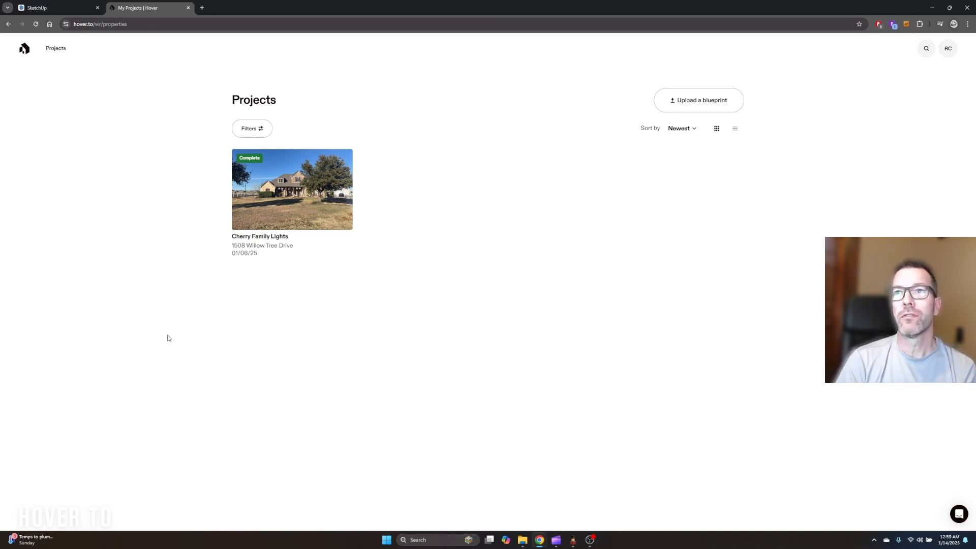
Open the completed house project in Hover, glance at its property photos and show its 3D model in Design Studio
left_click(279, 198)
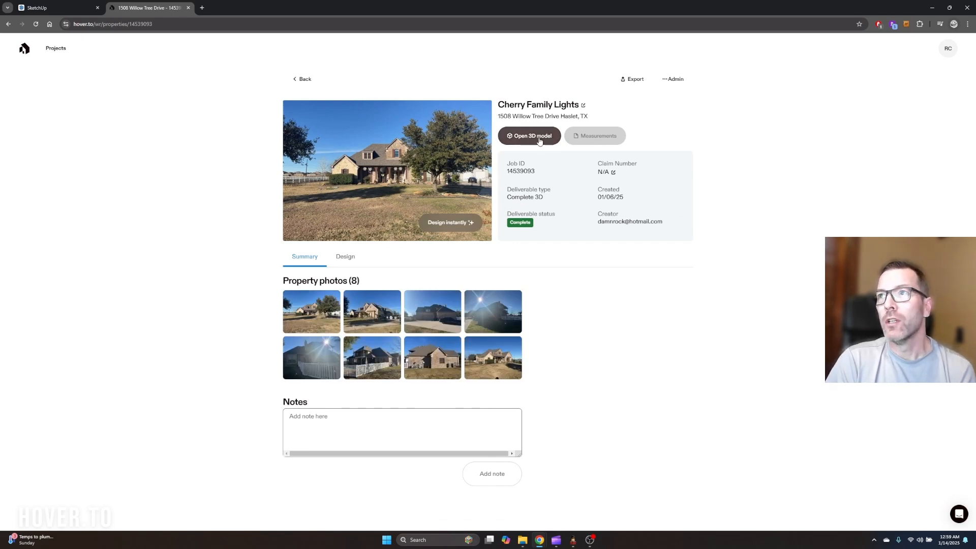
left_click(531, 136)
left_click(141, 9)
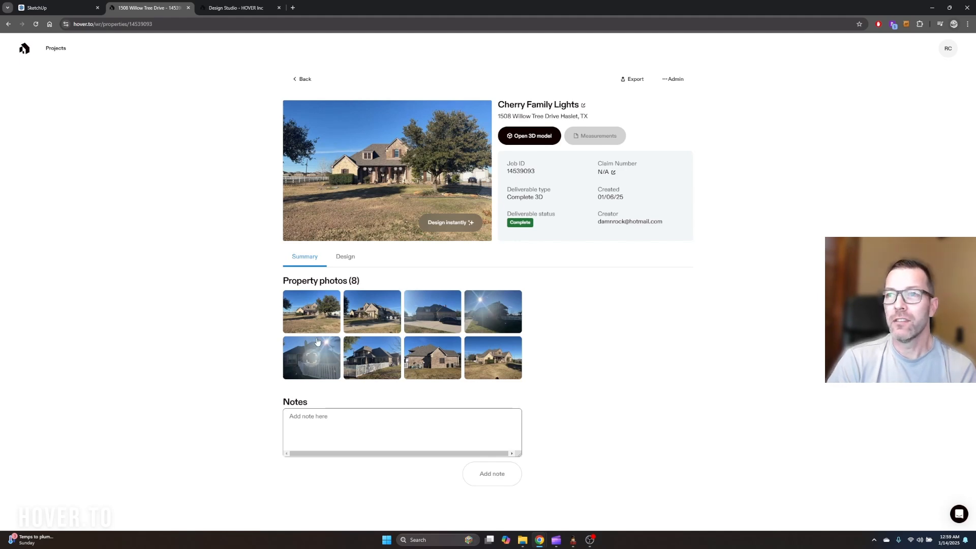
left_click(235, 8)
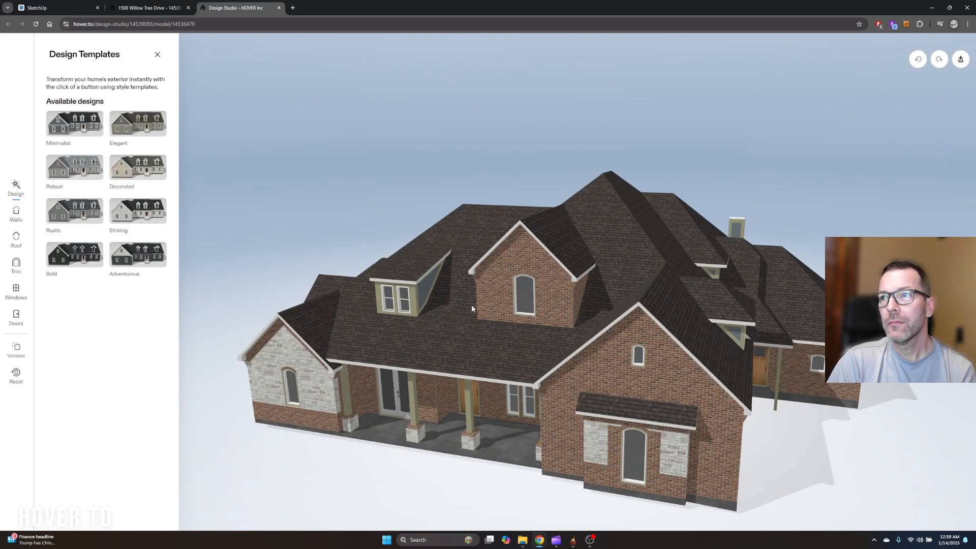
Inspect the Hover house model from the front, above and garage side, and dismiss the Design Templates pane
left_click_drag(472, 306, 518, 280)
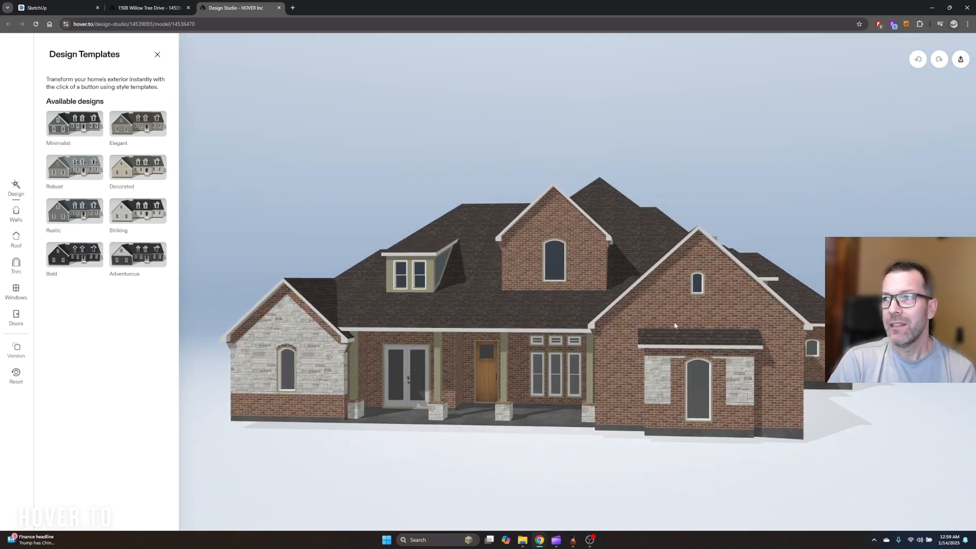
left_click_drag(389, 307, 444, 313)
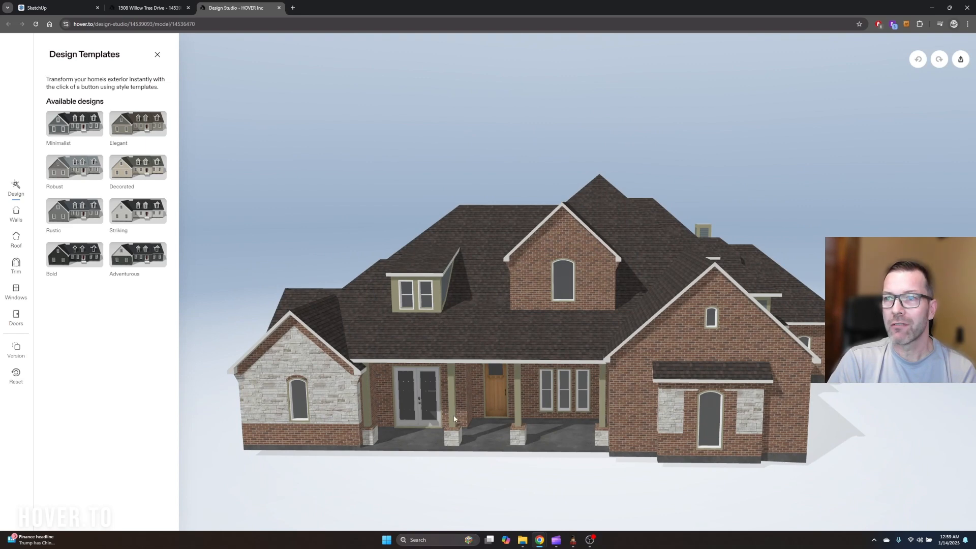
left_click_drag(454, 387, 458, 412)
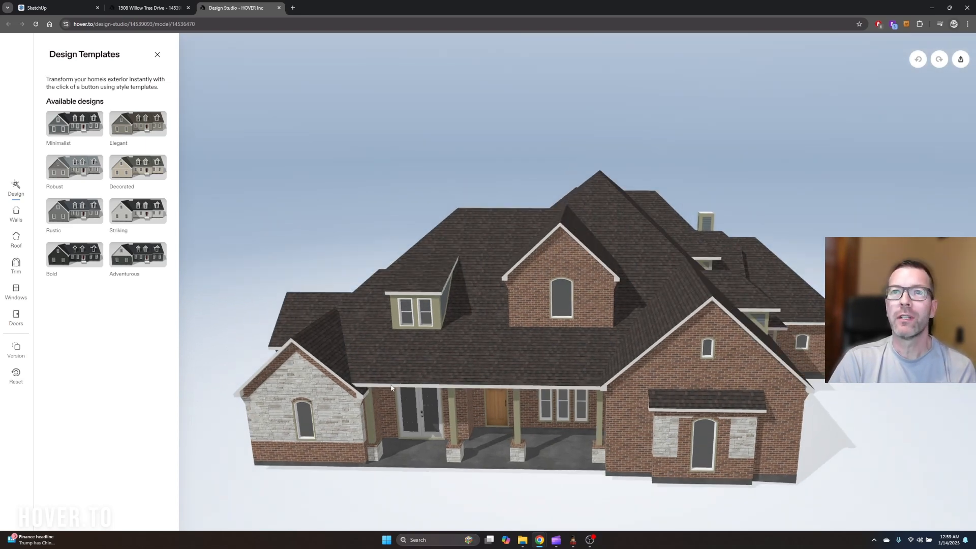
left_click_drag(508, 356, 514, 355)
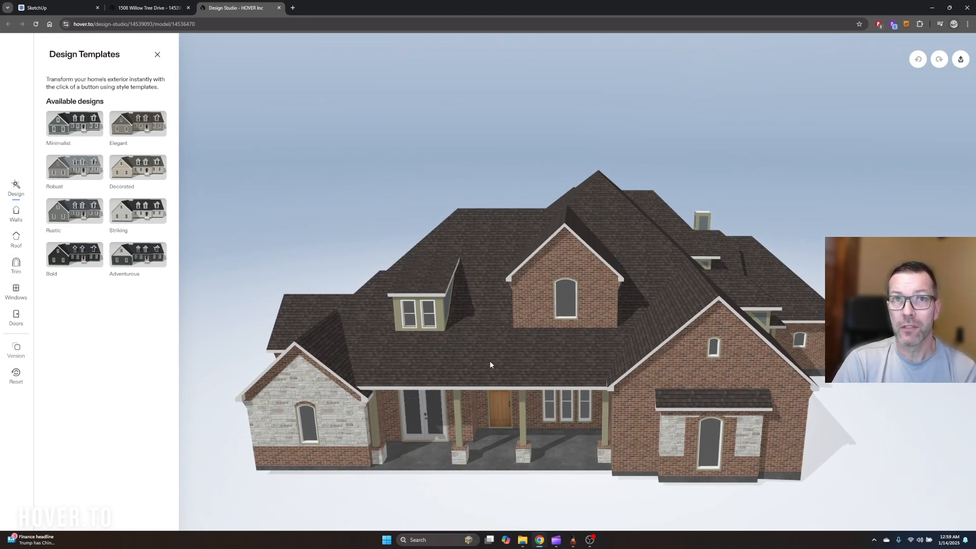
scroll(523, 364, "down", 2)
left_click_drag(499, 321, 473, 337)
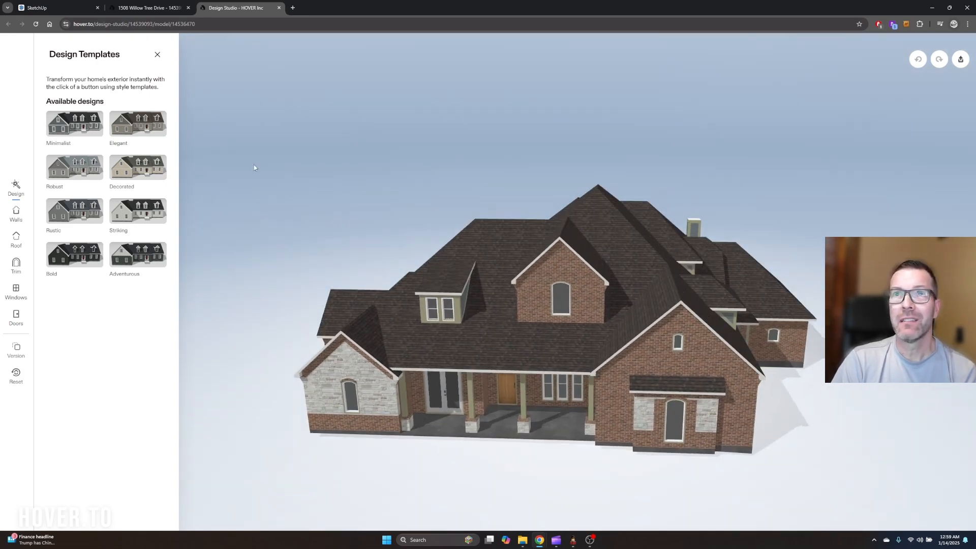
left_click(158, 55)
left_click_drag(801, 367, 747, 351)
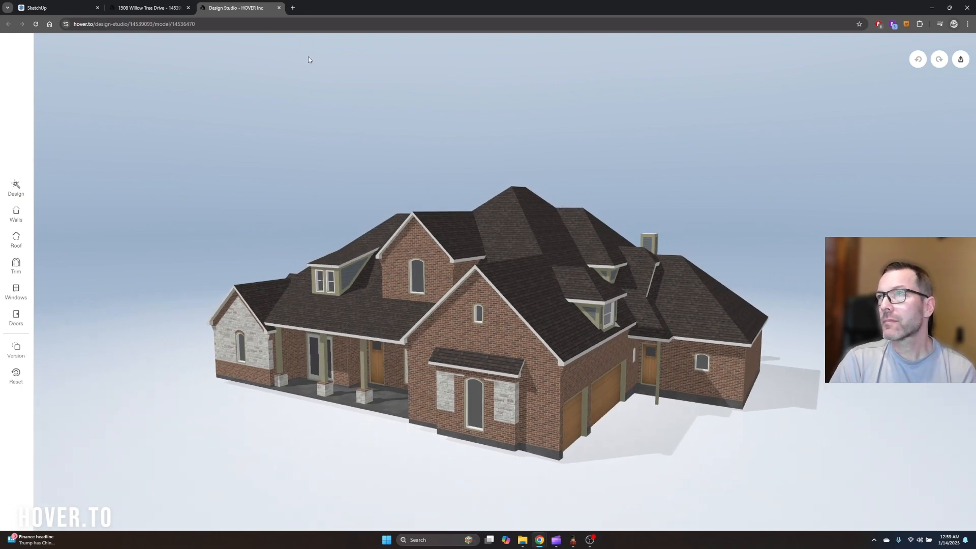
Return to the Hover project page and review the past conversation in the support chat
left_click(167, 11)
left_click(959, 514)
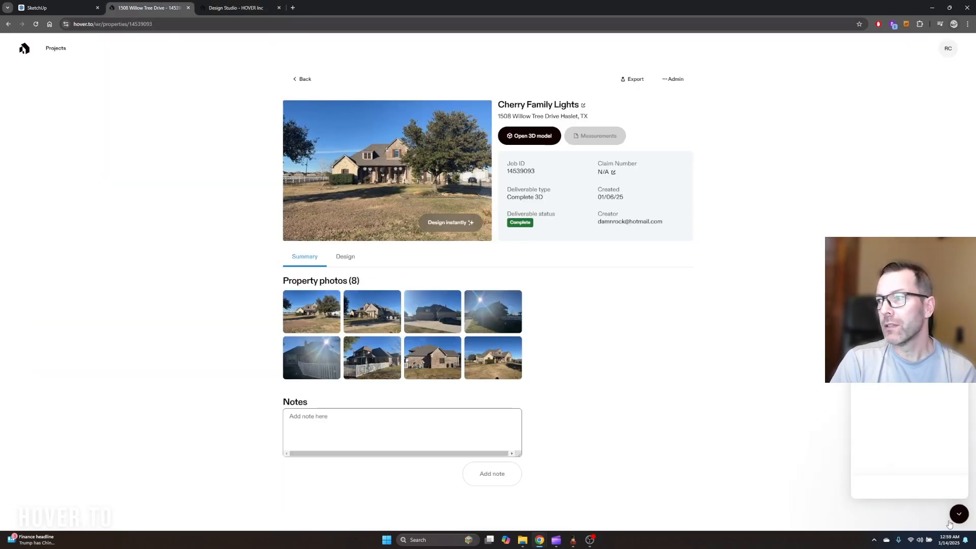
left_click(892, 483)
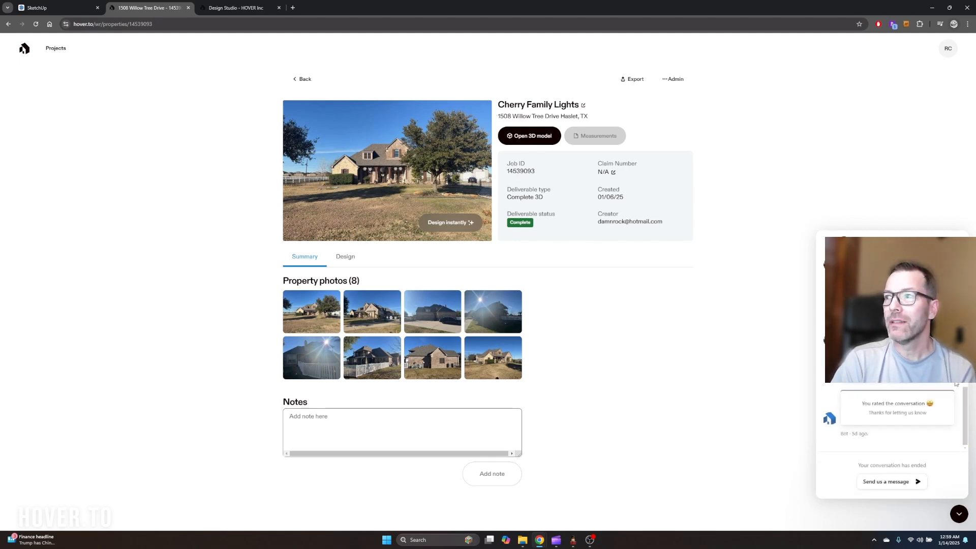
scroll(965, 411, "up", 5)
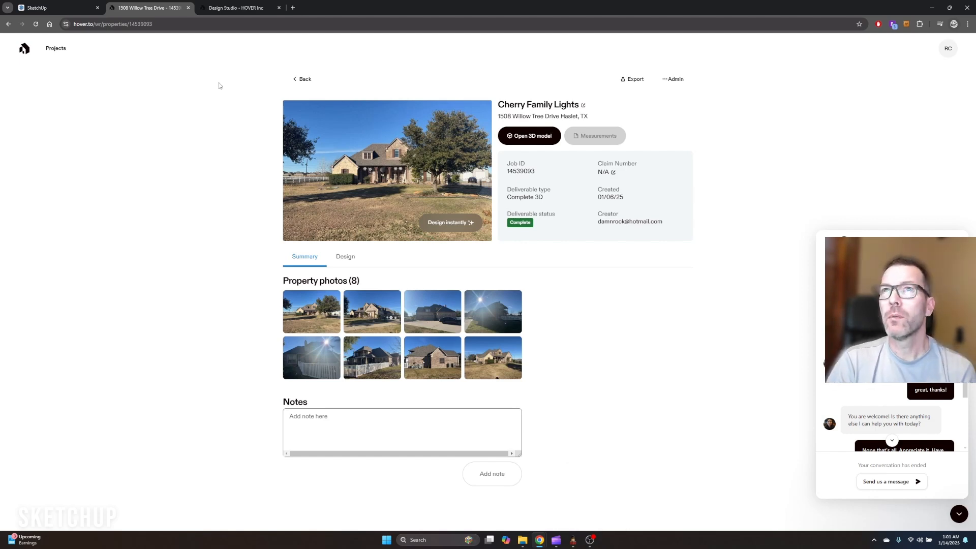
Switch to SketchUp and open the recent file House 3D Hover Export
left_click(56, 8)
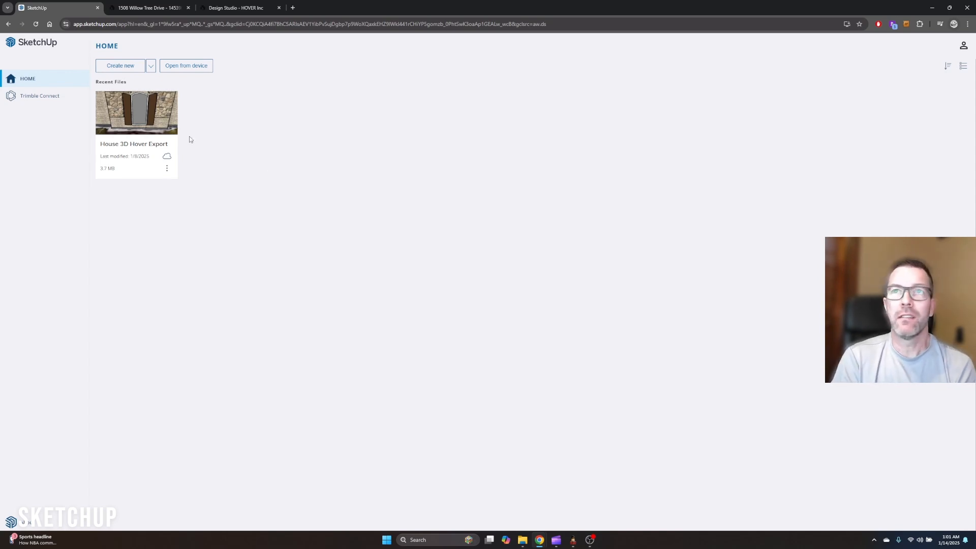
left_click(133, 129)
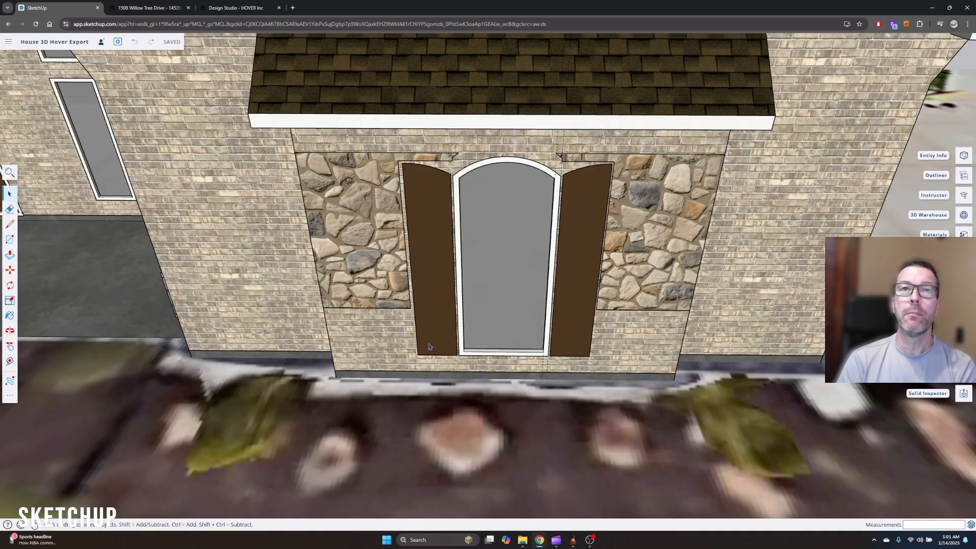
Examine the house model with its brick and stone front, the trees and the aerial ground image from several distances and angles
scroll(446, 246, "down", 10)
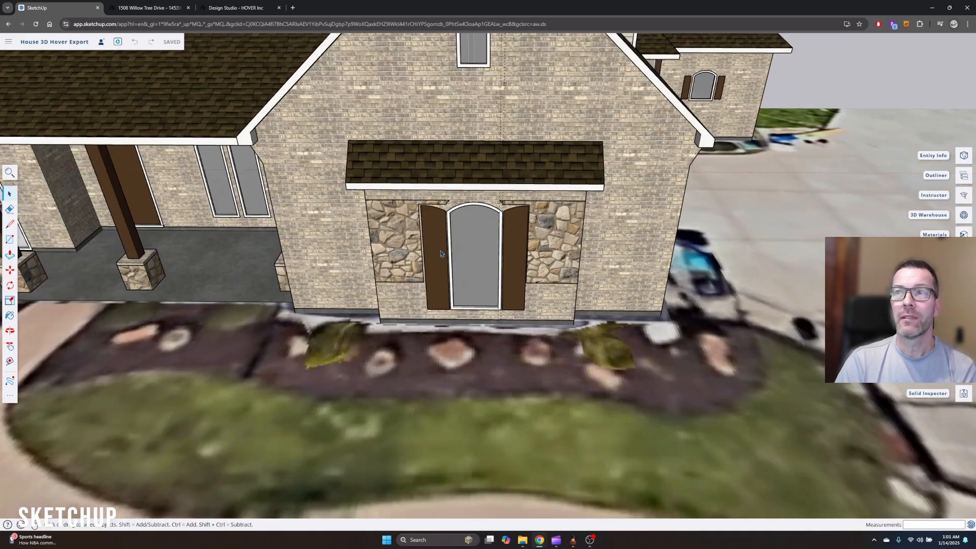
scroll(605, 236, "down", 3)
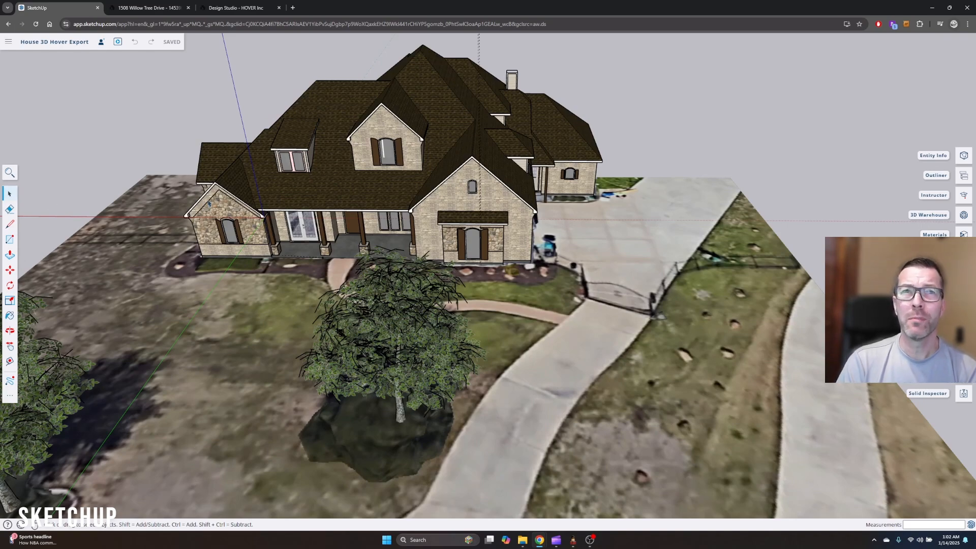
scroll(674, 265, "down", 5)
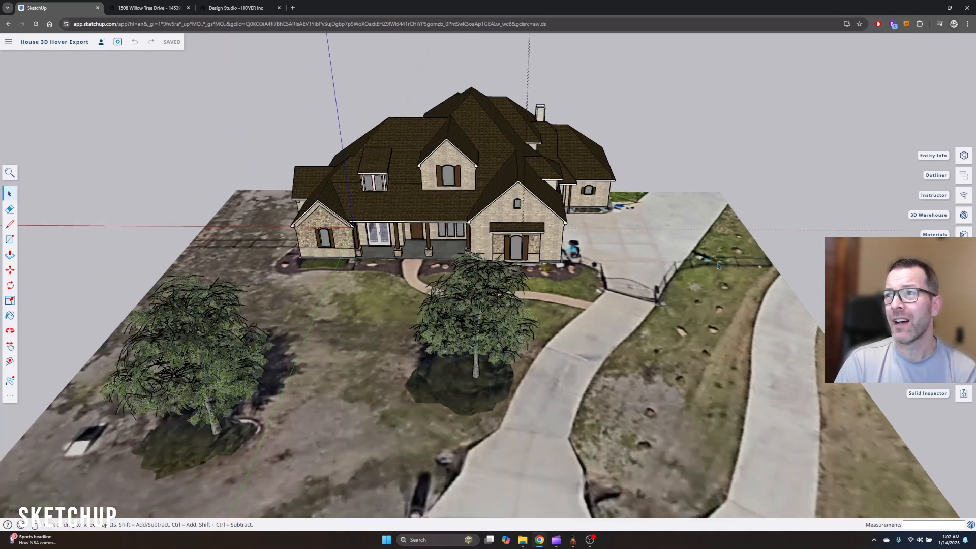
middle_click_drag(675, 266, 738, 268, "shift")
scroll(746, 225, "up", 3)
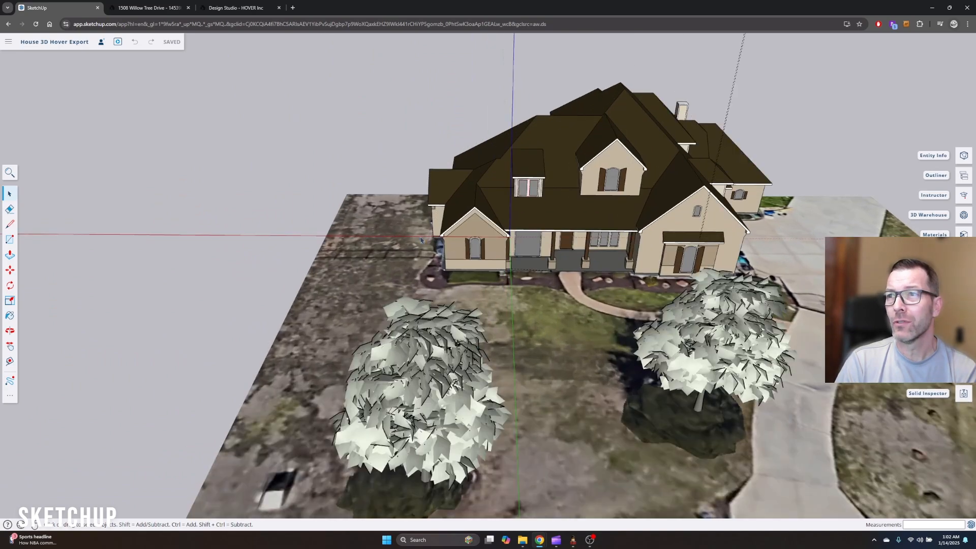
scroll(583, 333, "down", 5)
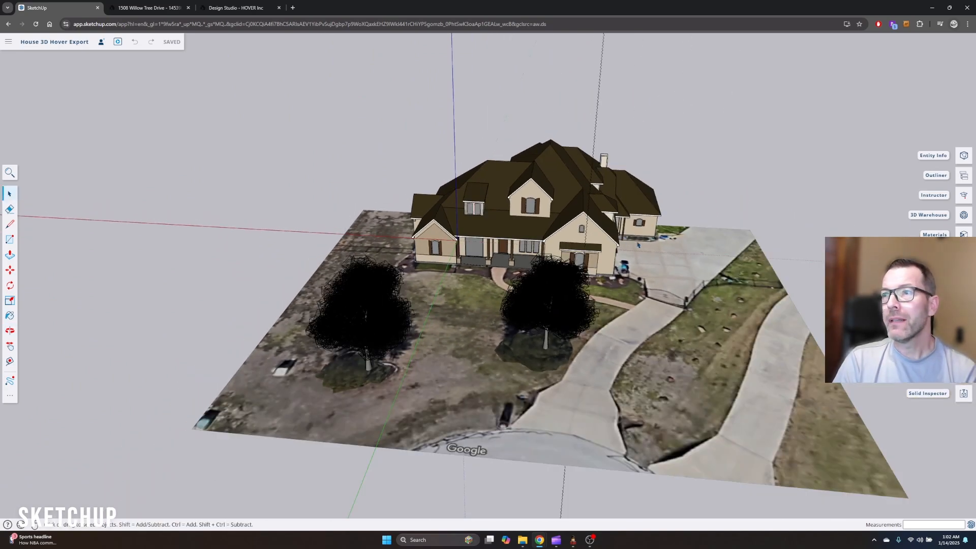
scroll(639, 245, "down", 2)
middle_click_drag(691, 248, 730, 294)
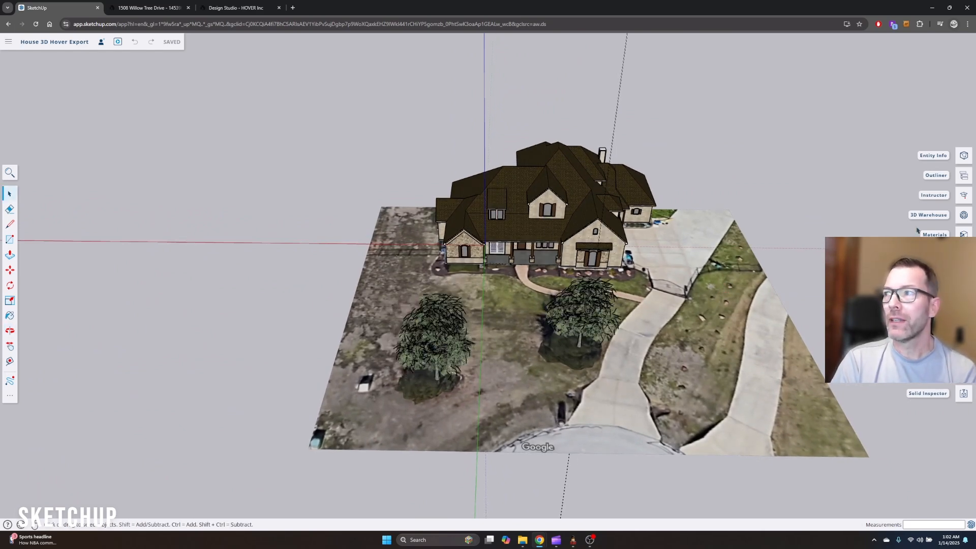
Search the 3D Warehouse for "tree" and browse the resulting models
left_click(963, 215)
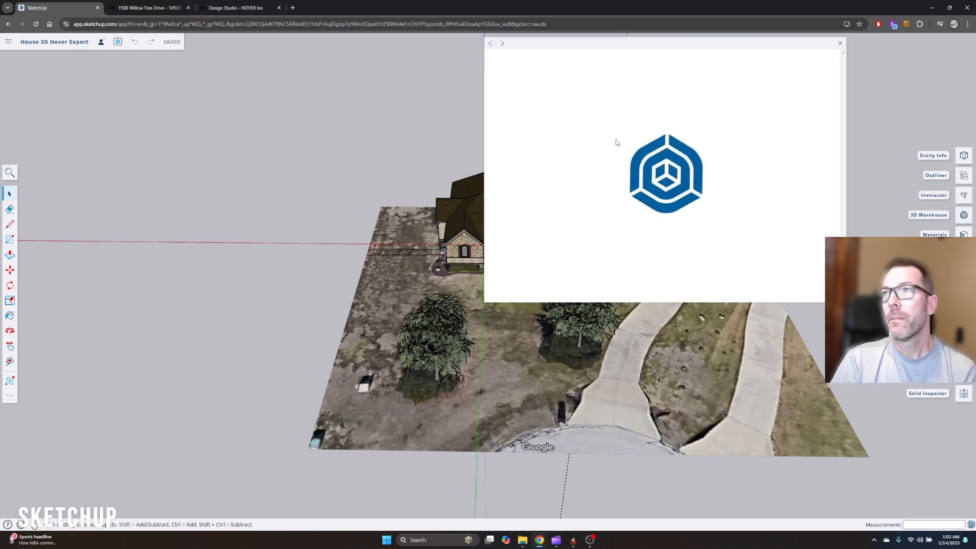
left_click(554, 175)
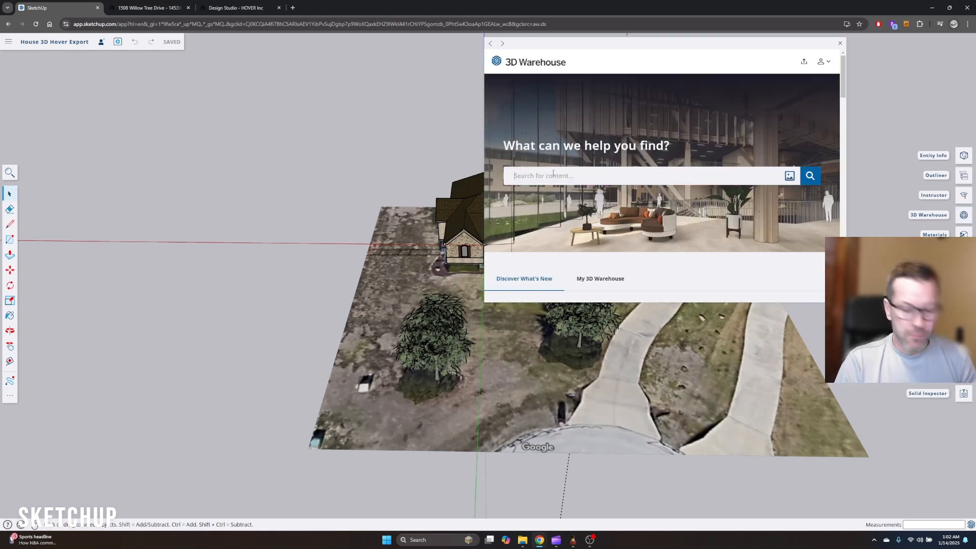
type("tree")
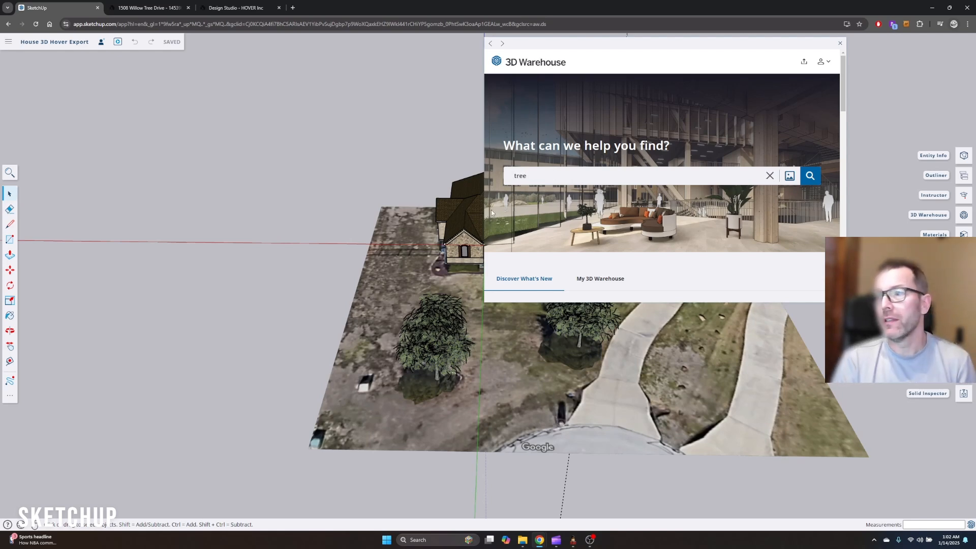
left_click(810, 176)
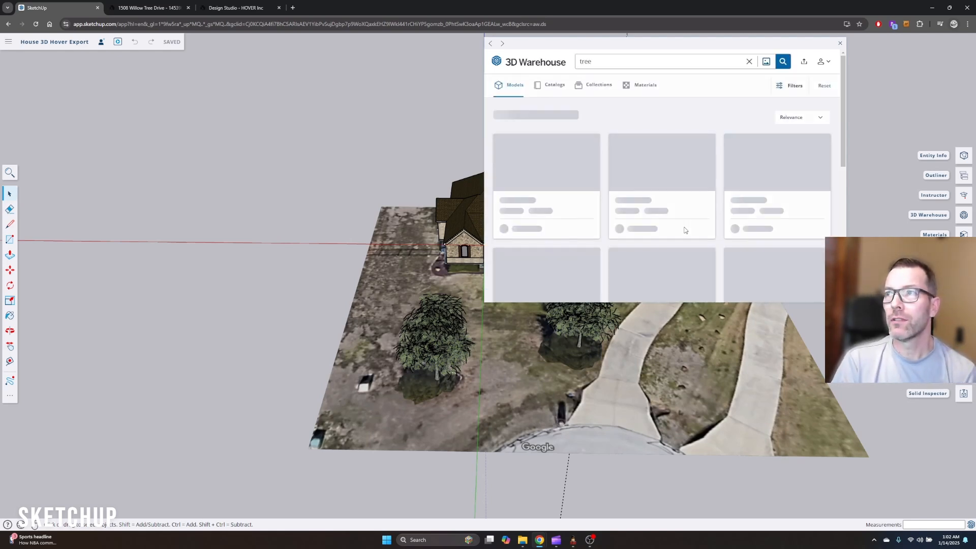
scroll(666, 233, "down", 5)
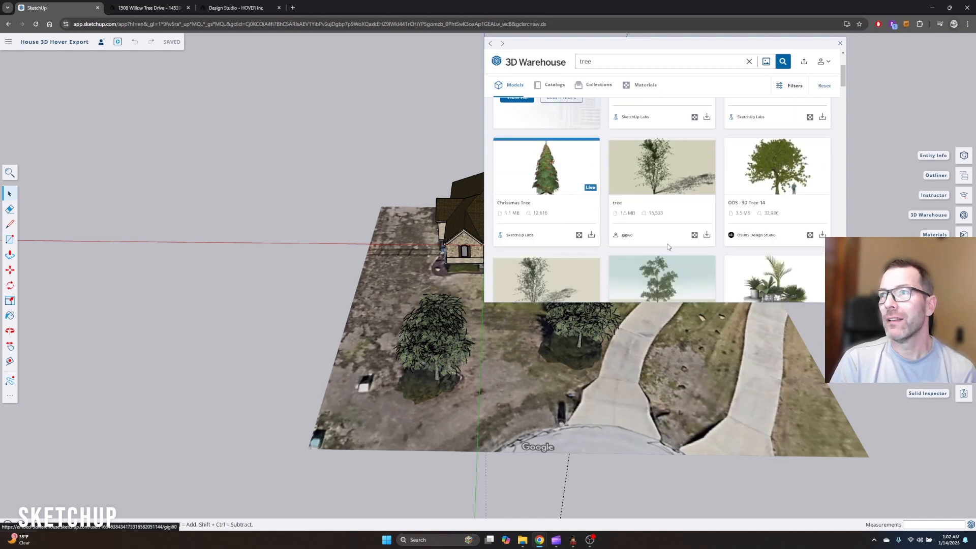
scroll(670, 252, "up", 4)
scroll(671, 254, "up", 2)
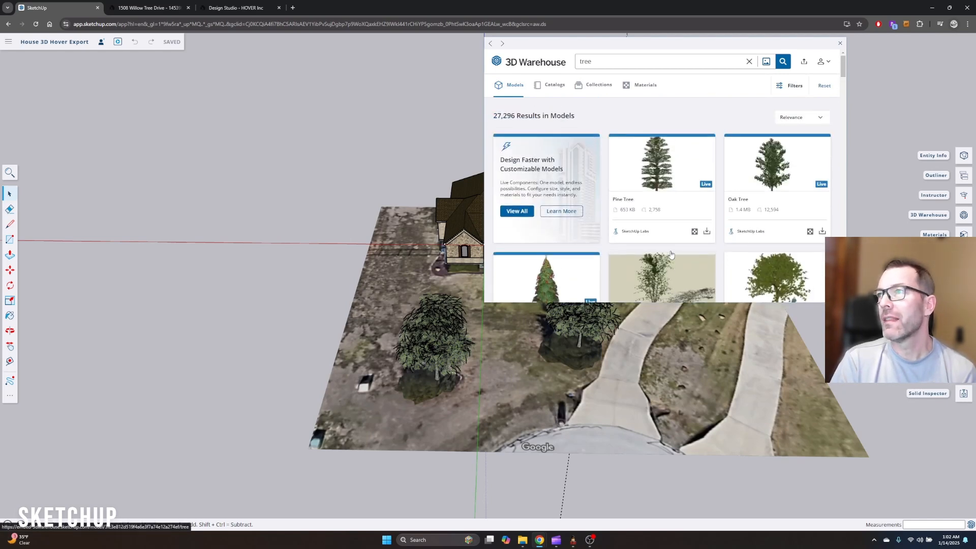
scroll(777, 224, "down", 3)
scroll(712, 214, "down", 5)
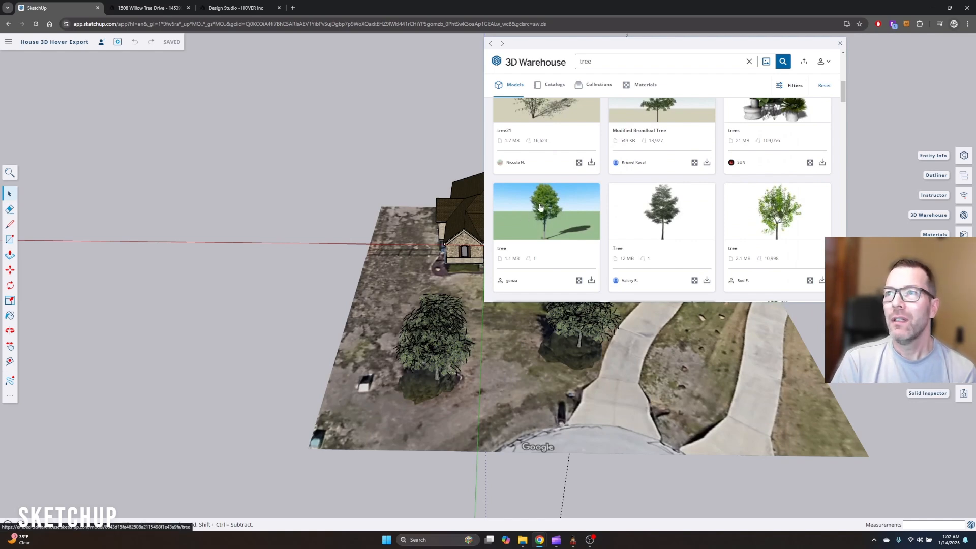
View the details of the green broadleaf "tree" model, then close the 3D Warehouse and return to the house model
left_click(562, 259)
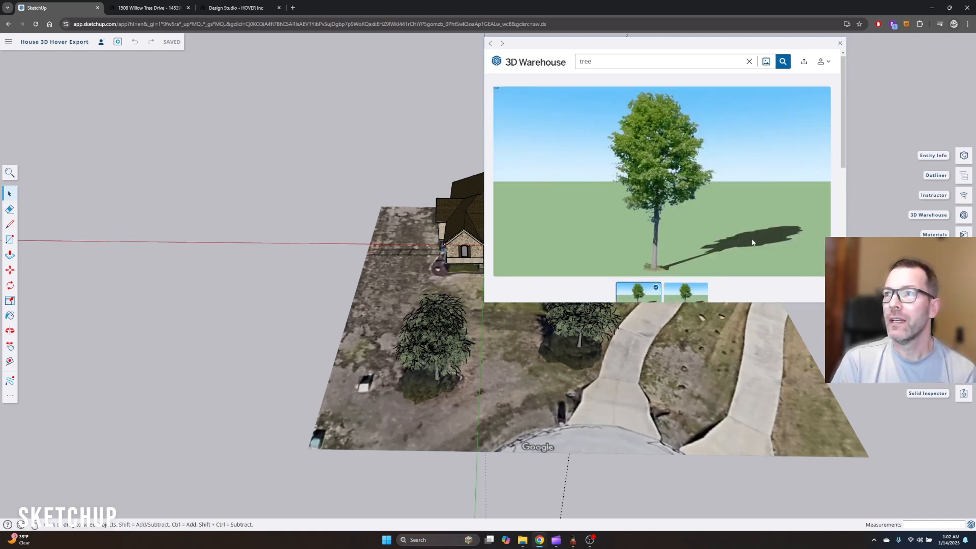
scroll(753, 242, "down", 4)
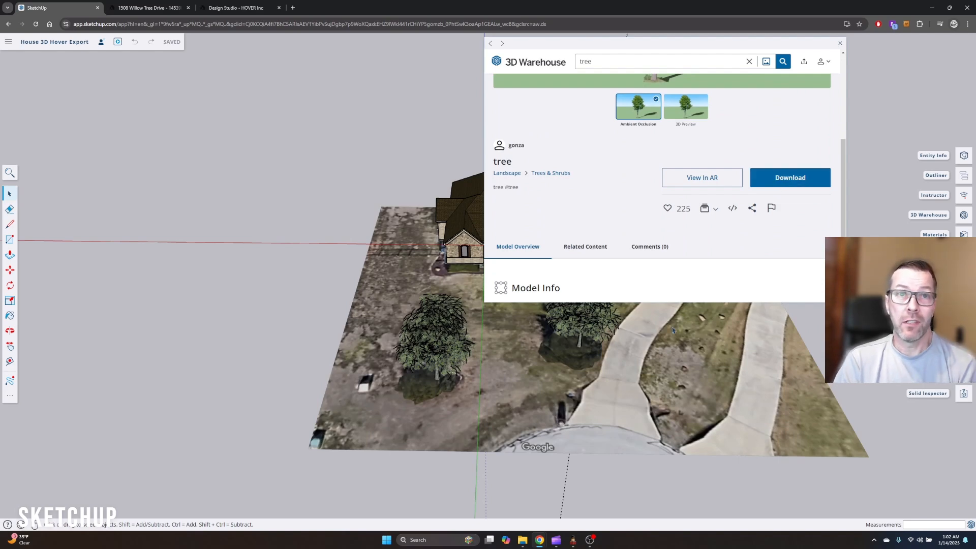
left_click(840, 44)
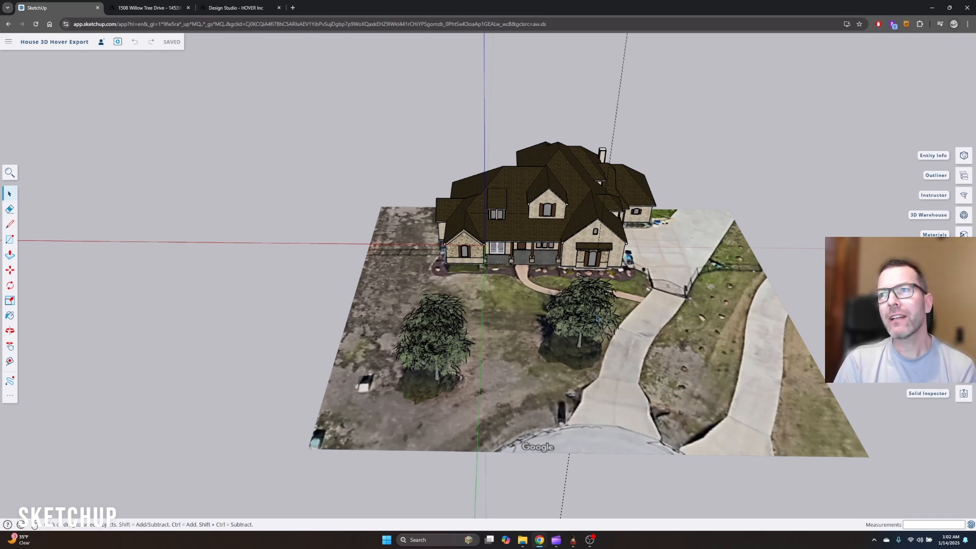
middle_click_drag(674, 318, 393, 319)
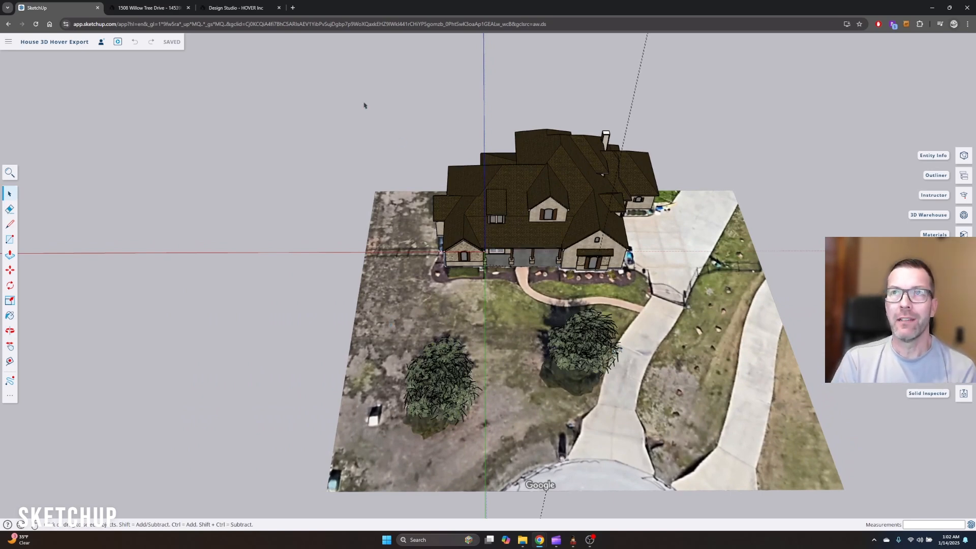
Open Google Maps in a new browser tab and show the house and its driveway close up in satellite view
left_click(293, 7)
type("maps.google.com")
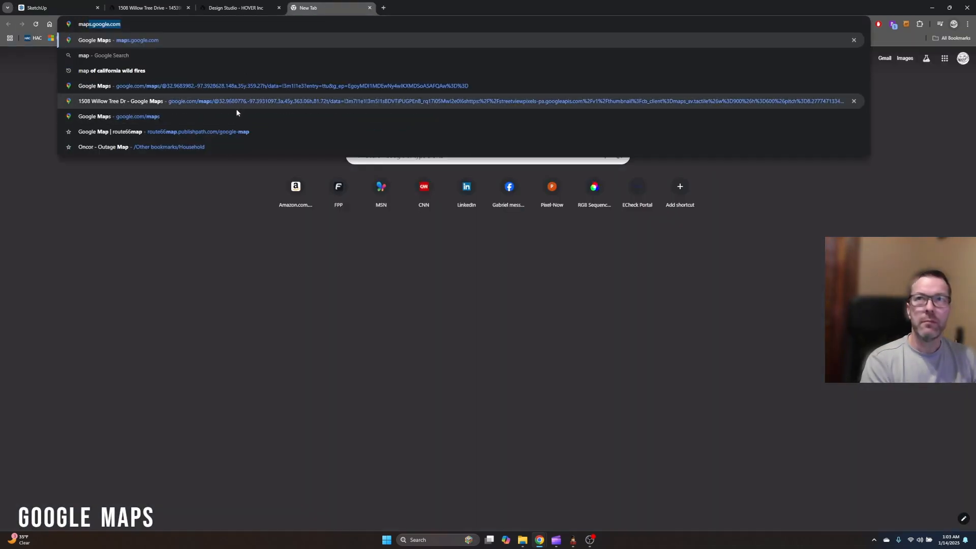
key("Return")
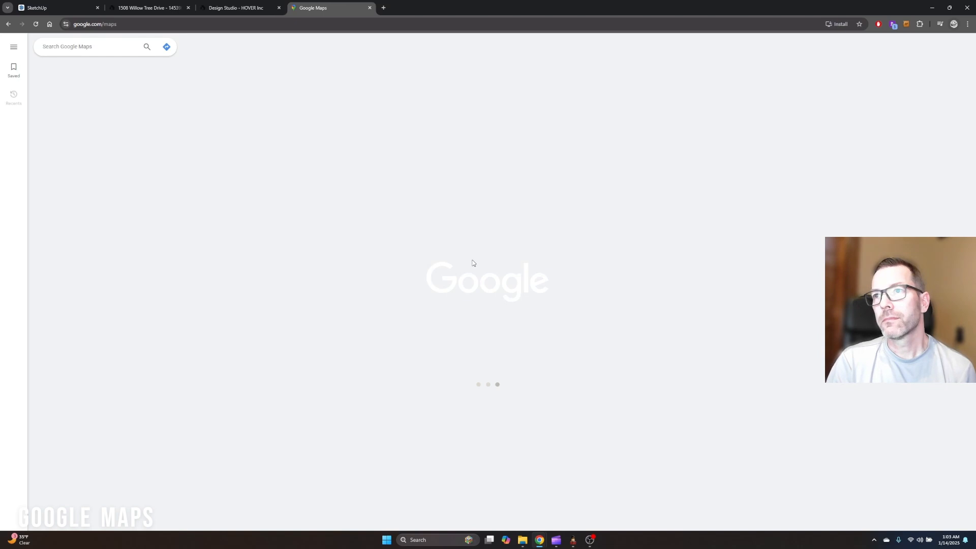
scroll(264, 210, "up", 8)
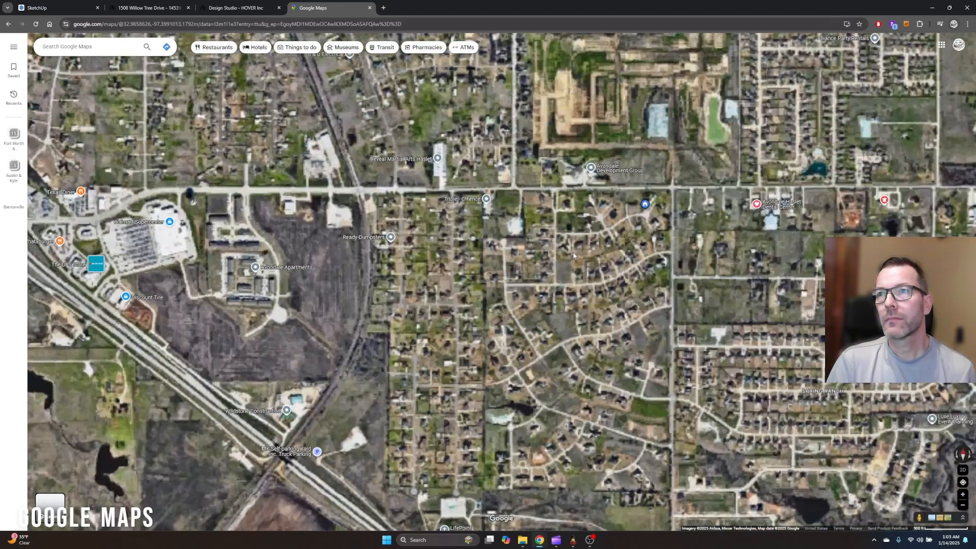
scroll(651, 185, "up", 6)
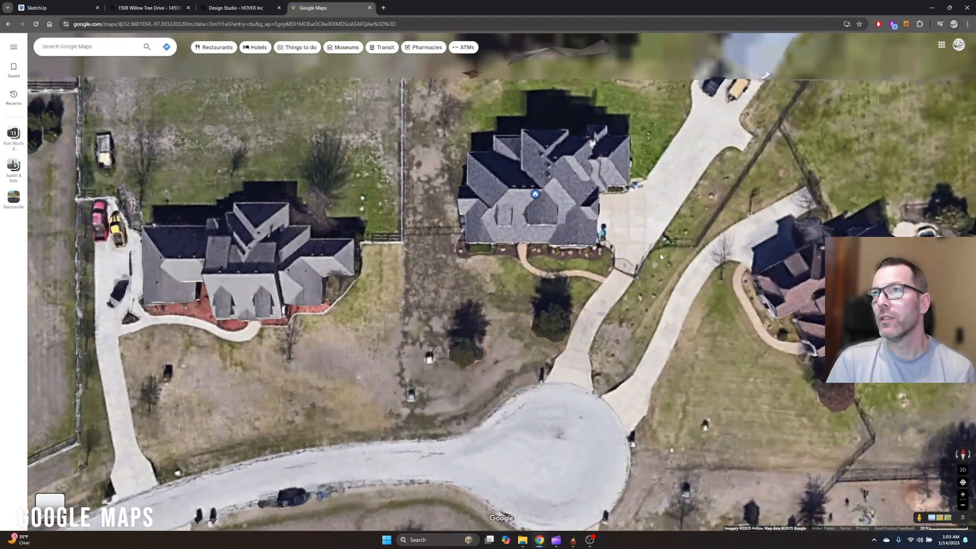
left_click_drag(660, 253, 651, 308)
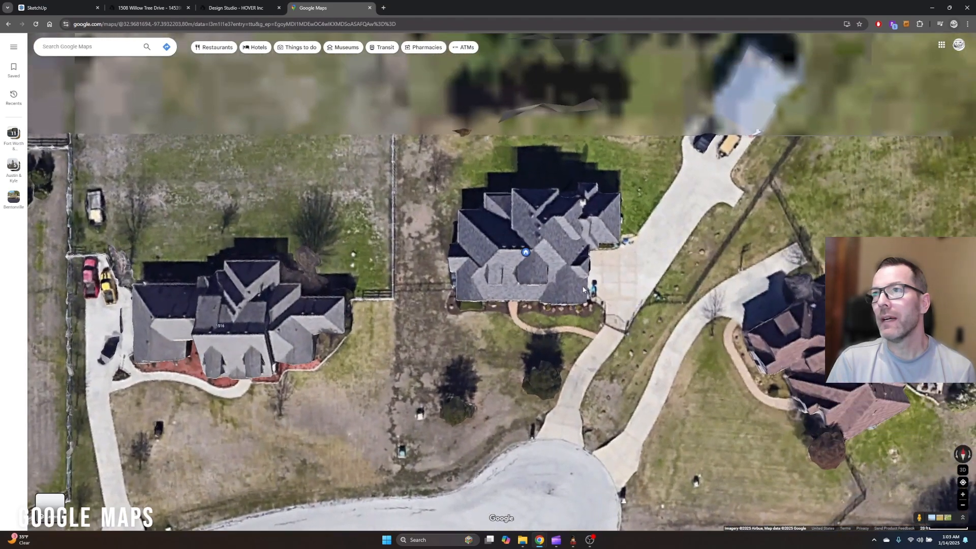
scroll(584, 285, "up", 2)
scroll(584, 285, "down", 2)
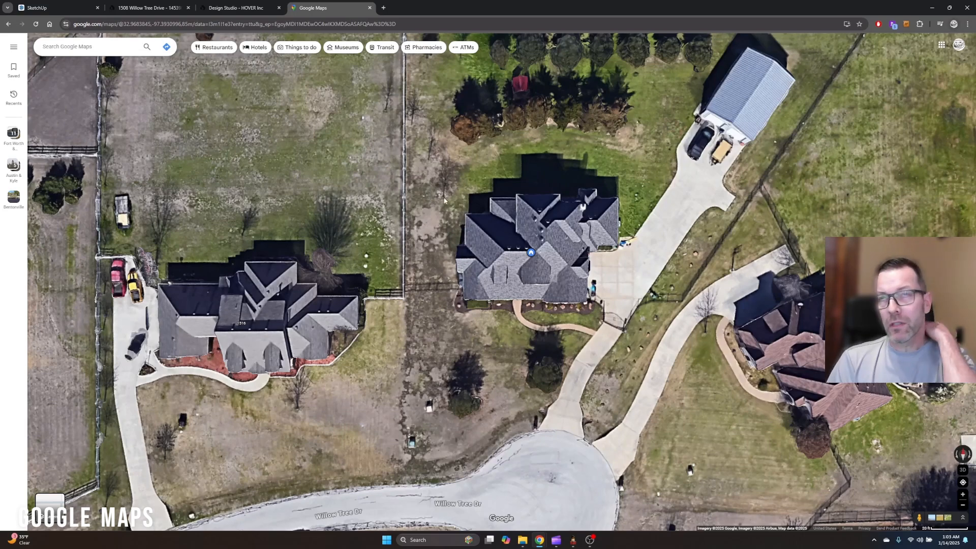
Switch back to the House 3D Hover Export model in SketchUp
left_click(235, 7)
left_click(149, 7)
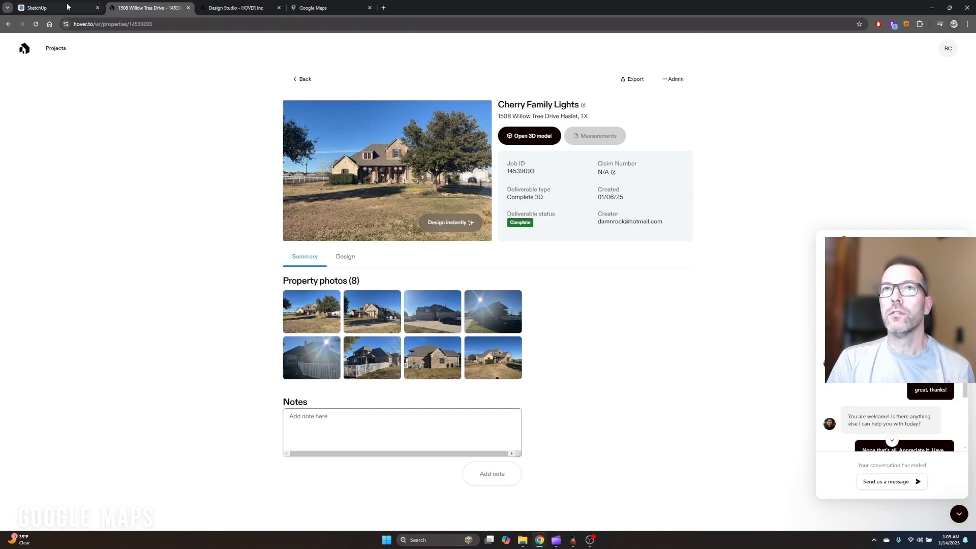
left_click(71, 8)
Start importing a file from the device and open the file browser
left_click(8, 42)
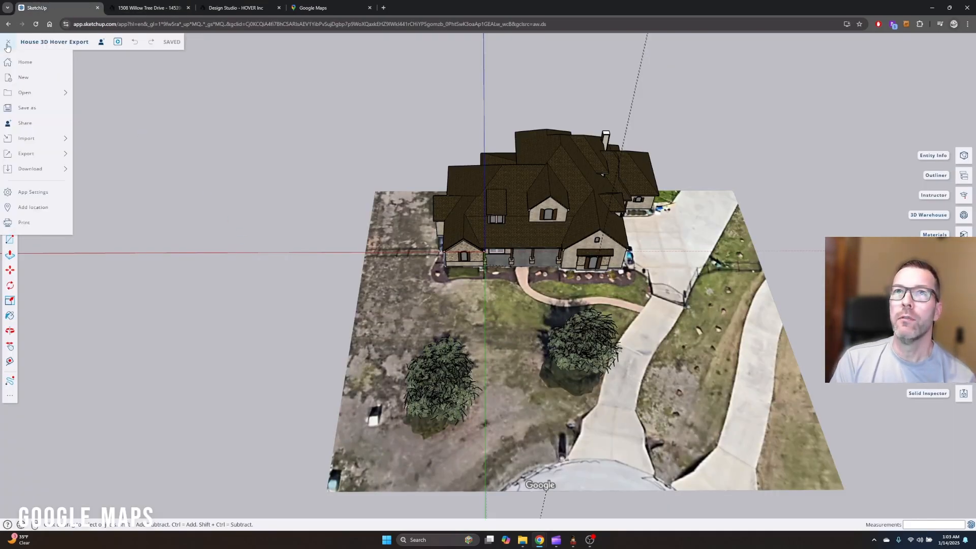
left_click(24, 142)
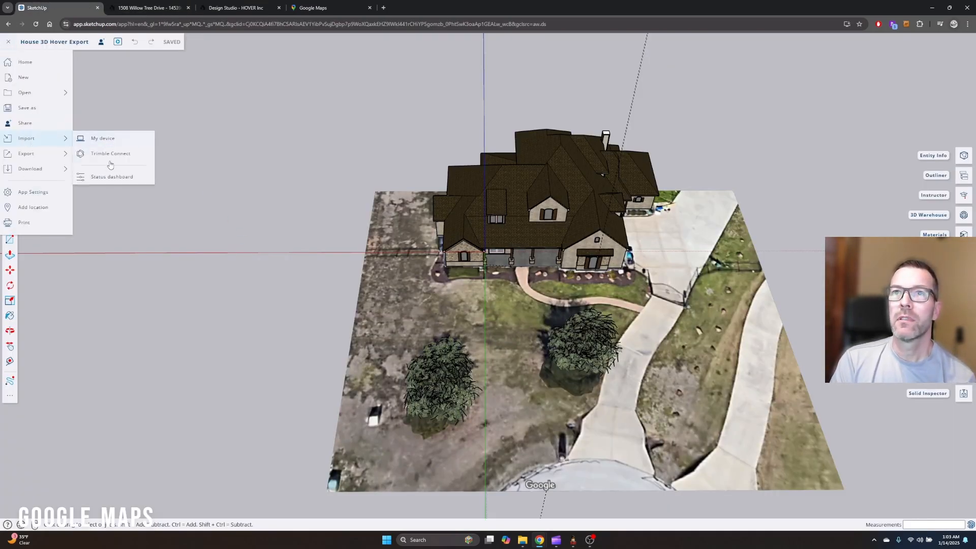
left_click(107, 144)
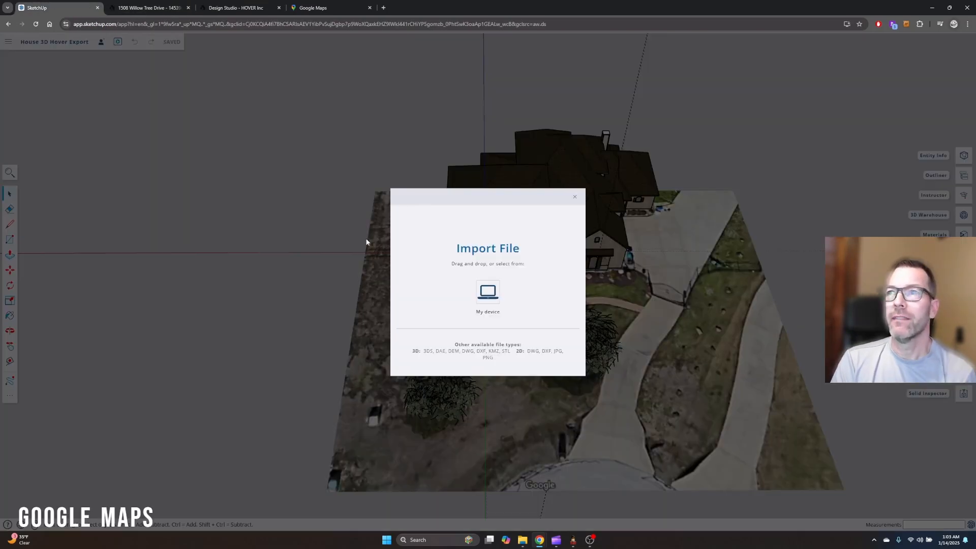
left_click(485, 294)
Locate Google Maps Aerial.jpg in the Christmas > Shows > 3D Models folder, then cancel the import
left_click(158, 23)
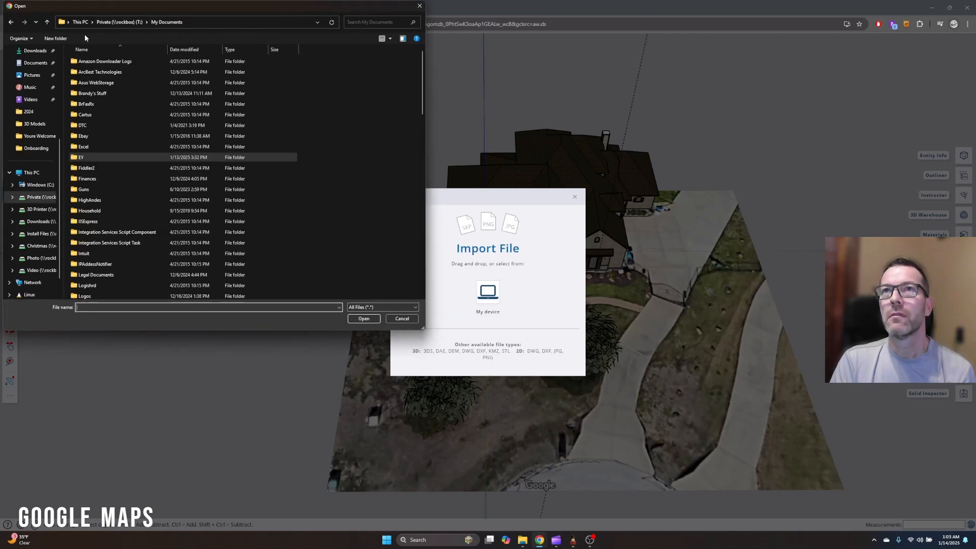
left_click(43, 200)
scroll(39, 177, "up", 4)
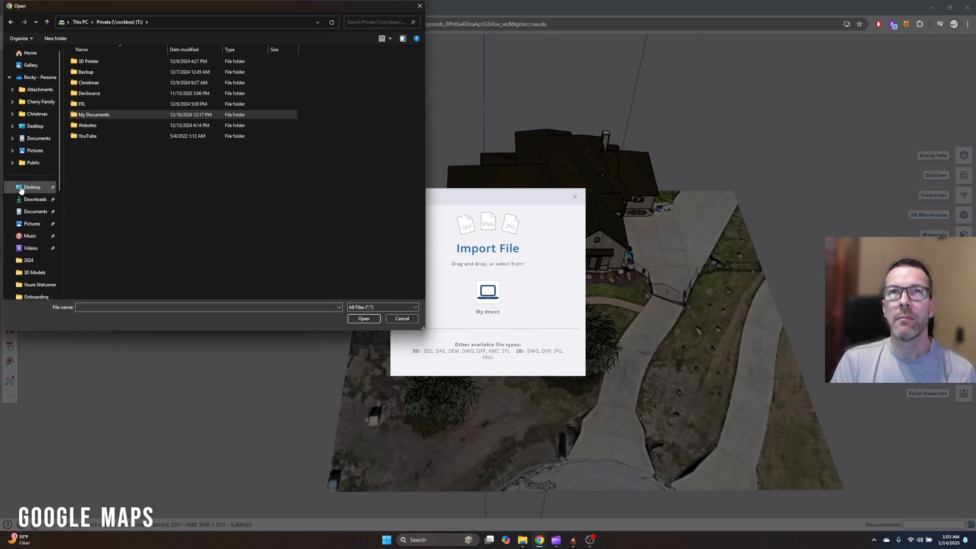
left_click(36, 114)
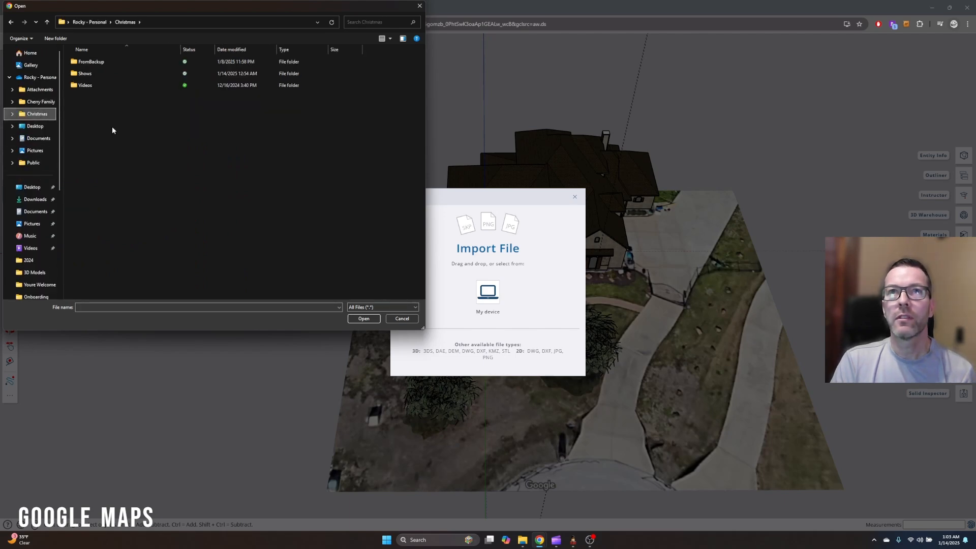
double_click(84, 74)
double_click(87, 62)
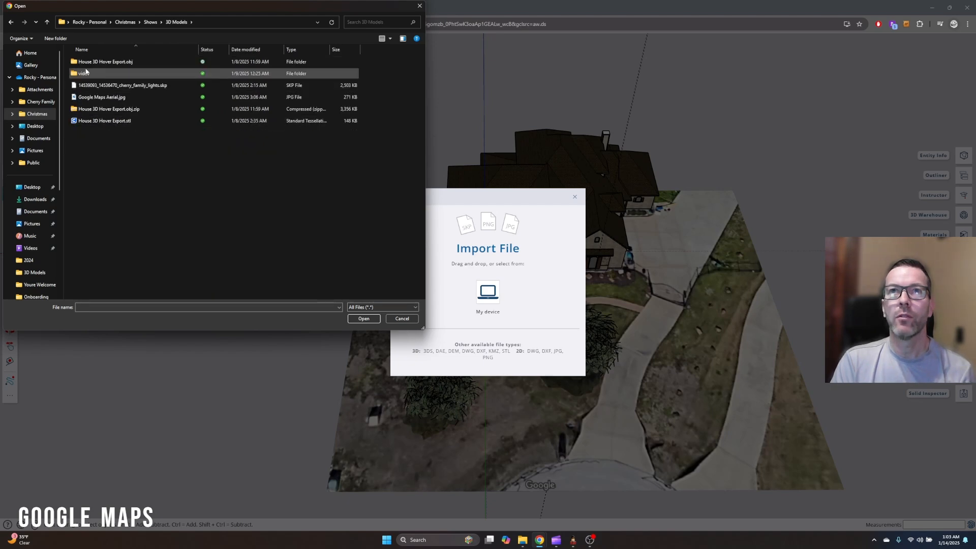
left_click(101, 98)
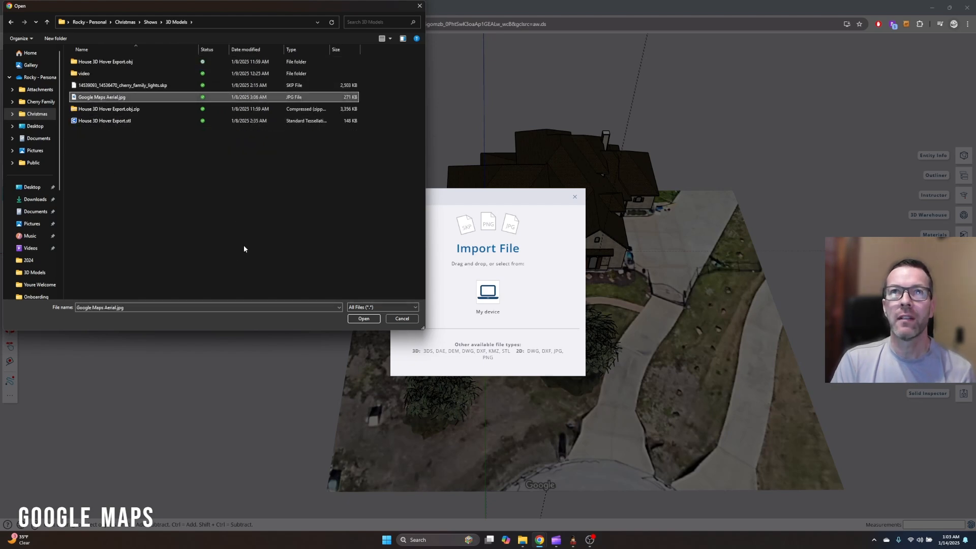
left_click(401, 319)
left_click(575, 197)
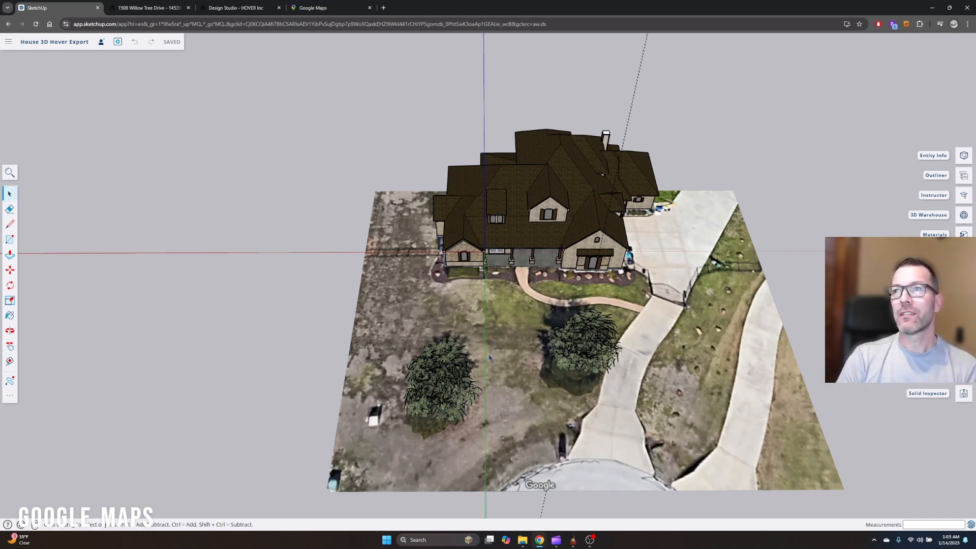
Inspect how the house sits on the aerial image from overhead, then return to an angled front view
middle_click_drag(702, 244, 769, 411)
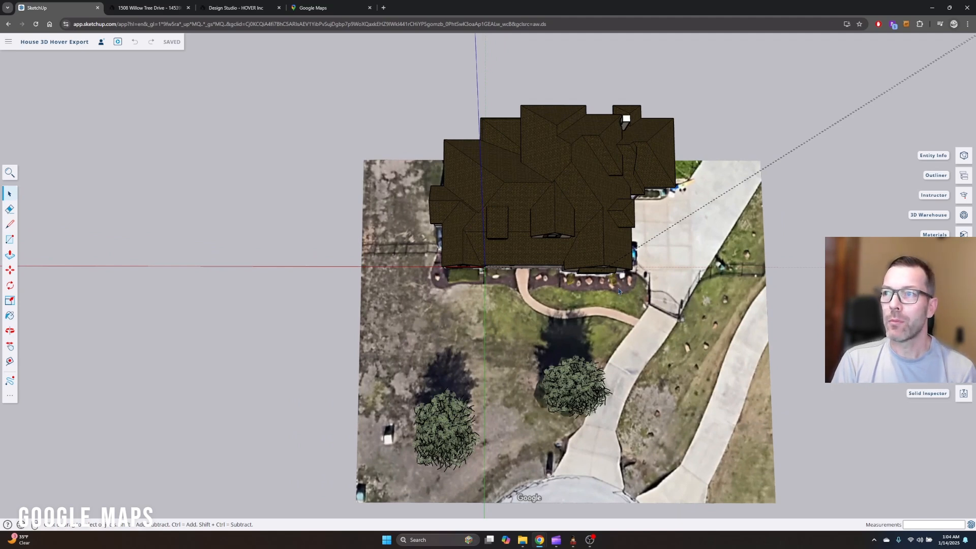
middle_click_drag(648, 407, 697, 308)
key("space")
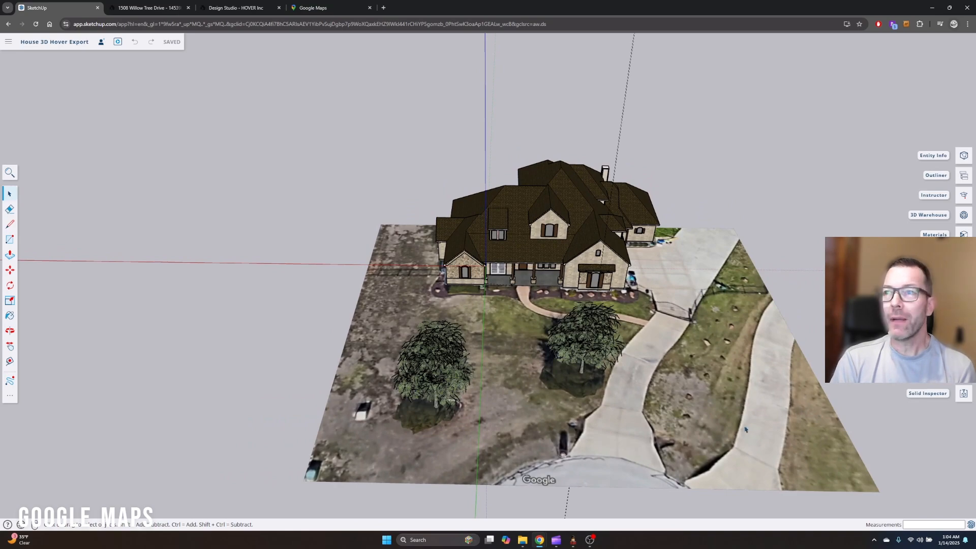
Bring up the model's available export formats and point out OBJ
middle_click_drag(687, 384, 695, 415)
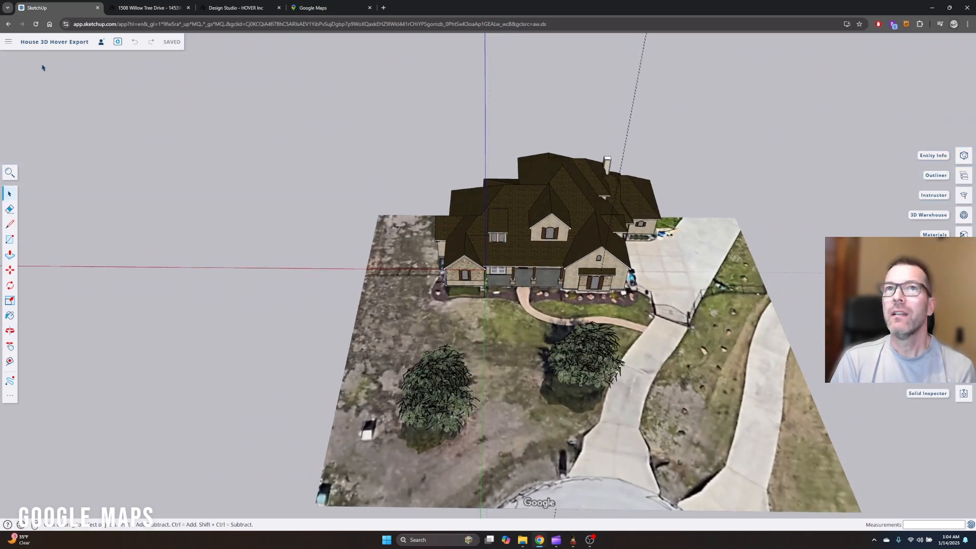
left_click(8, 42)
mouse_move(33, 154)
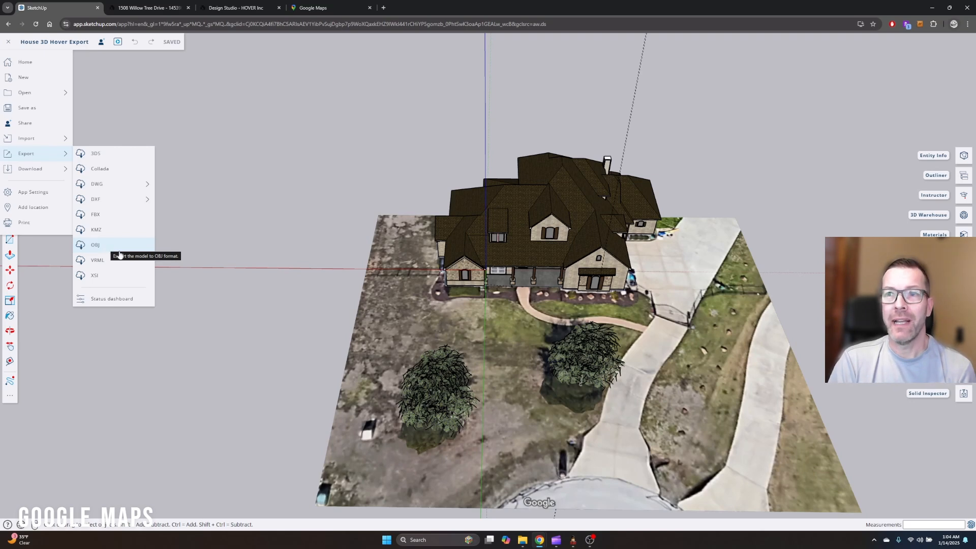
Switch to File Explorer and open the Christmas > Shows > 3D Models folder
left_click(523, 538)
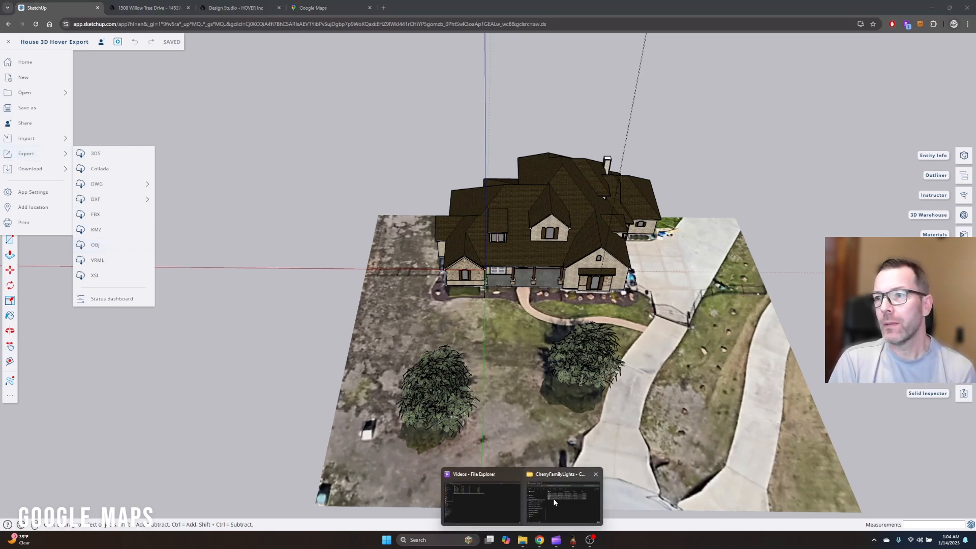
left_click_drag(975, 223, 423, 215)
scroll(230, 342, "up", 8)
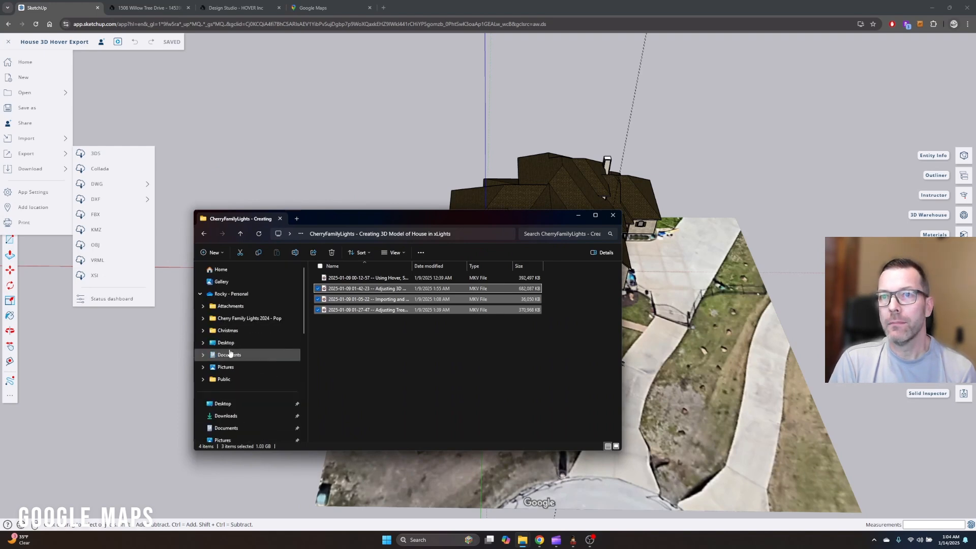
left_click(229, 330)
double_click(344, 294)
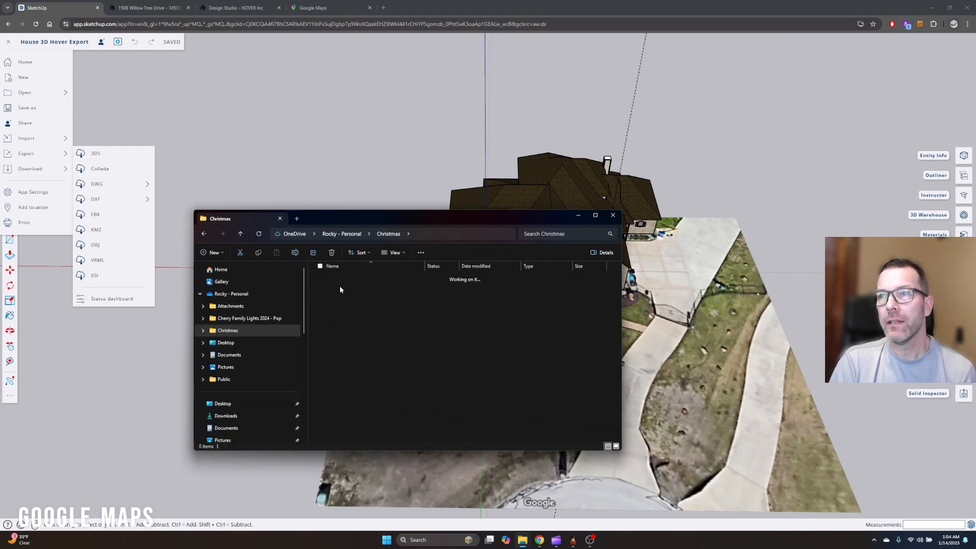
double_click(340, 279)
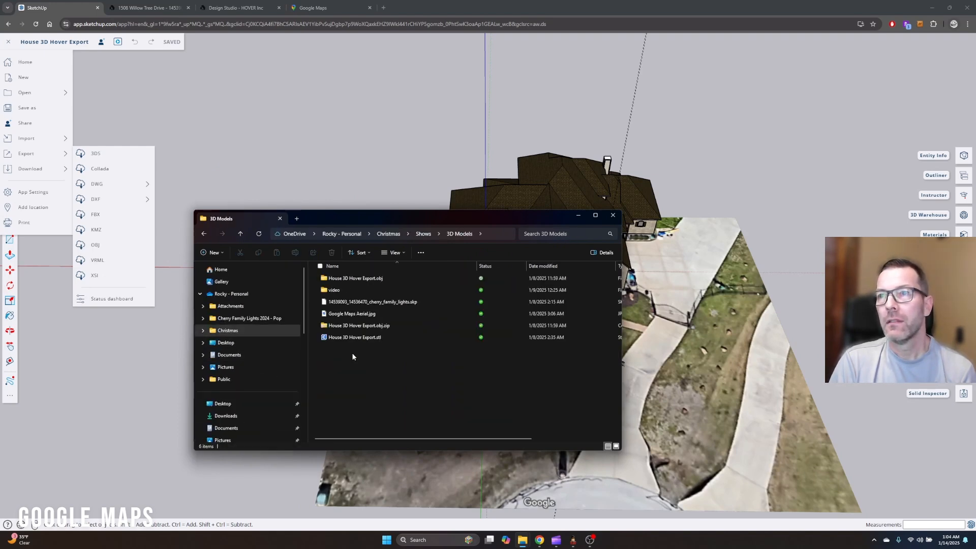
Locate the exported OBJ zip and the .obj file in the House 3D Hover Export.obj folder, then minimize File Explorer
left_click(370, 280)
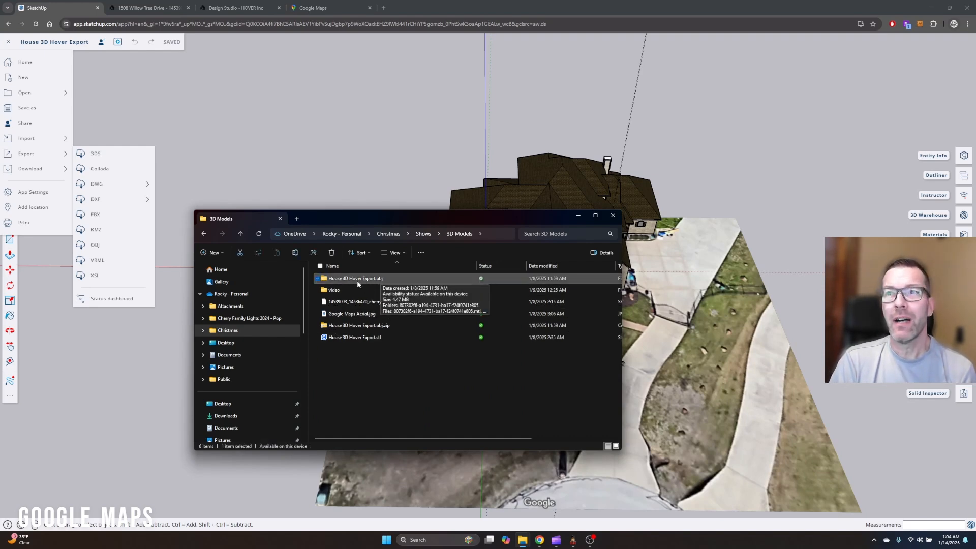
left_click(351, 364)
left_click(353, 327)
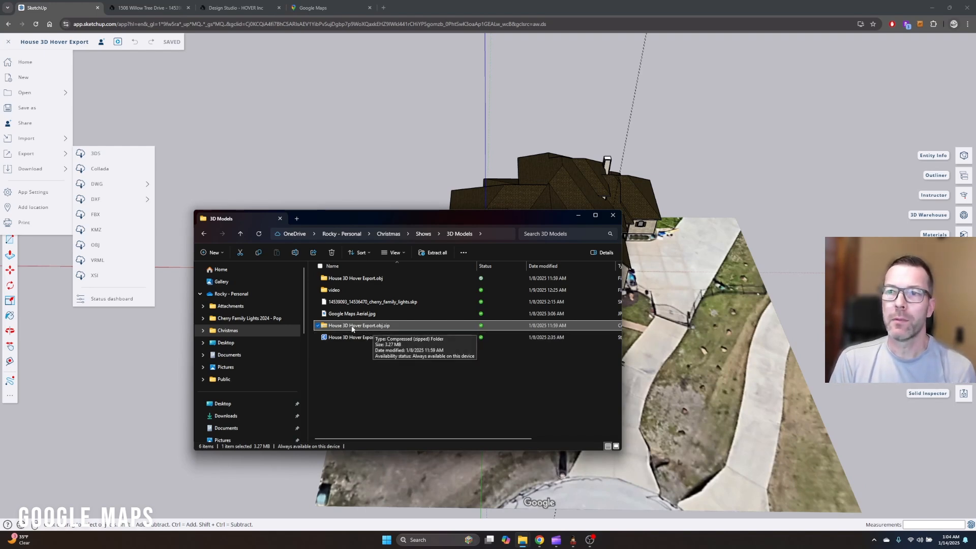
double_click(361, 280)
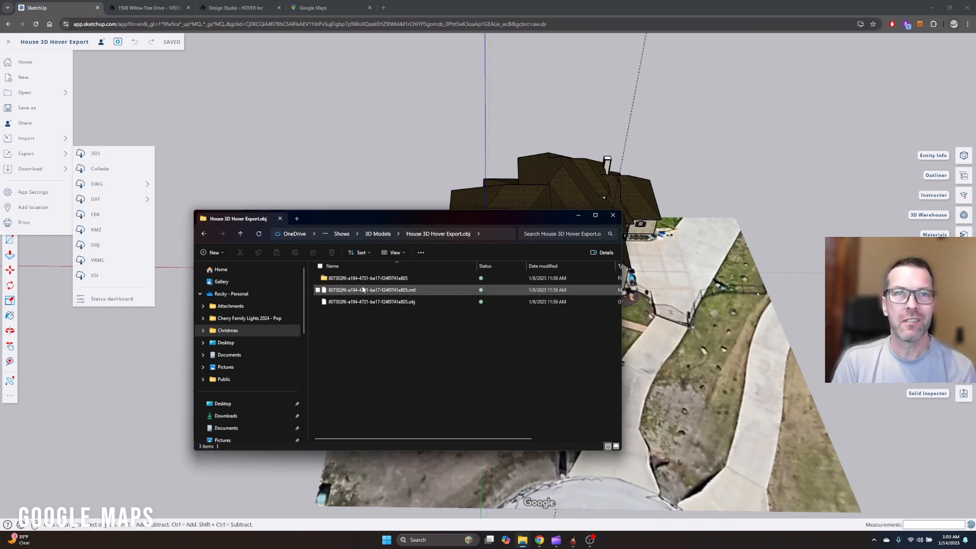
left_click(389, 303)
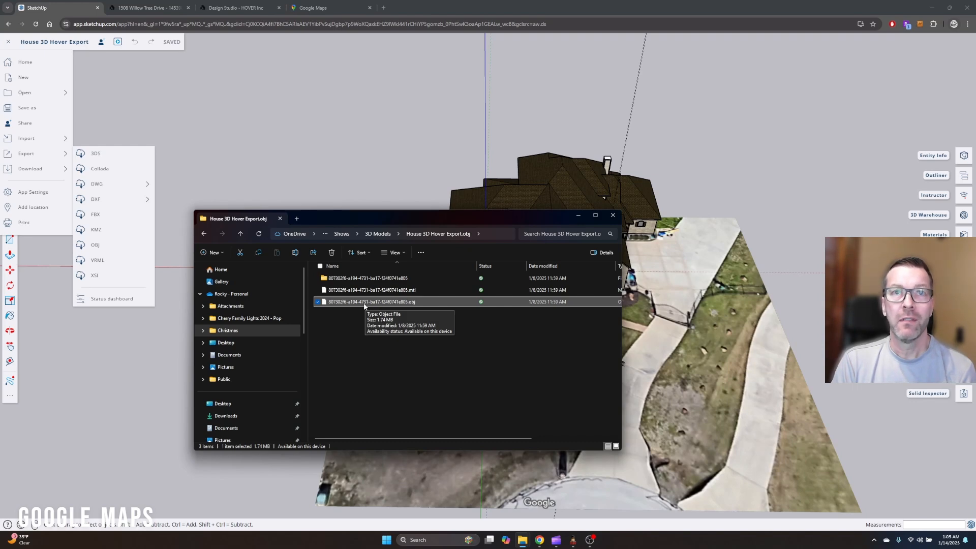
left_click(580, 218)
Switch to the xLights window with the house-outline light layout and view the whole layout
mouse_move(573, 542)
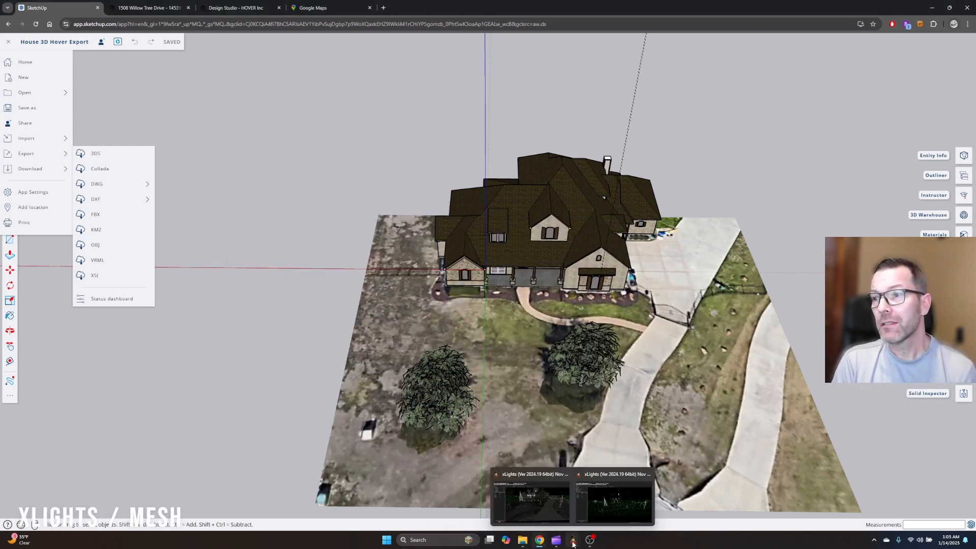
left_click(606, 509)
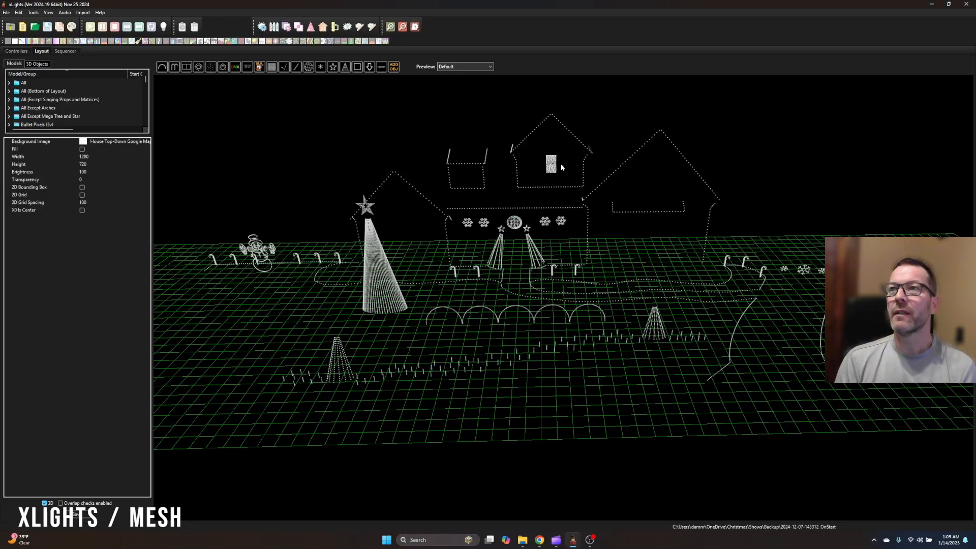
scroll(495, 290, "down", 5)
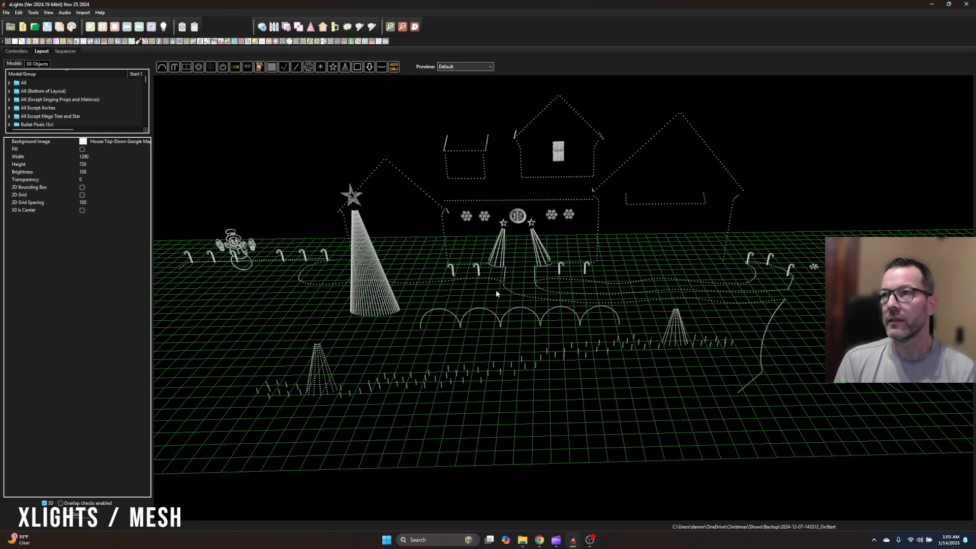
Show the layout's 3D objects and add a Mesh object
left_click(37, 64)
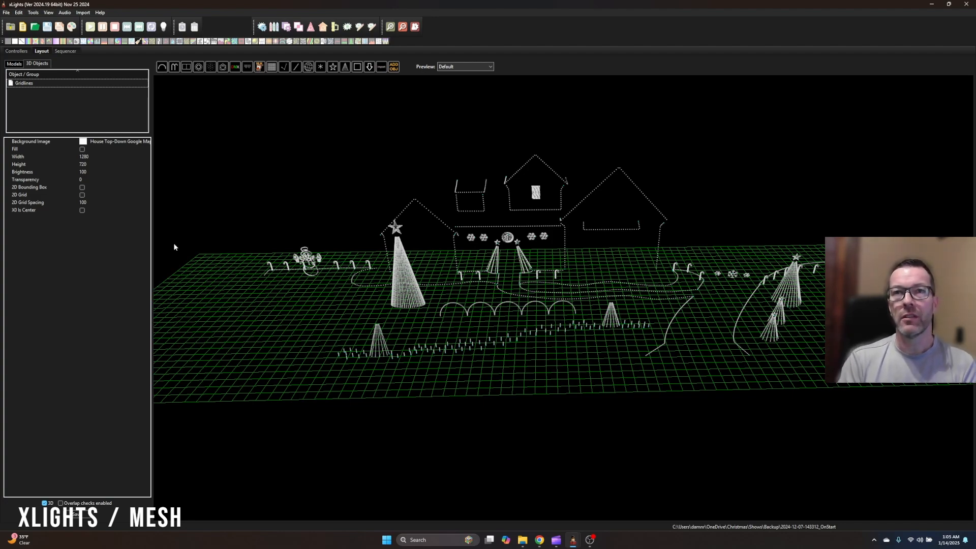
left_click_drag(585, 276, 120, 128)
left_click(38, 65)
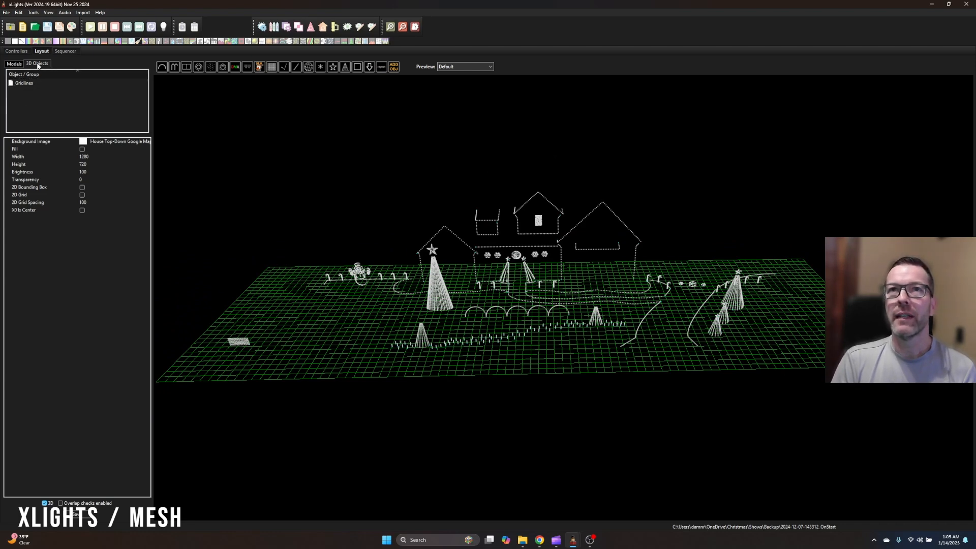
left_click(394, 66)
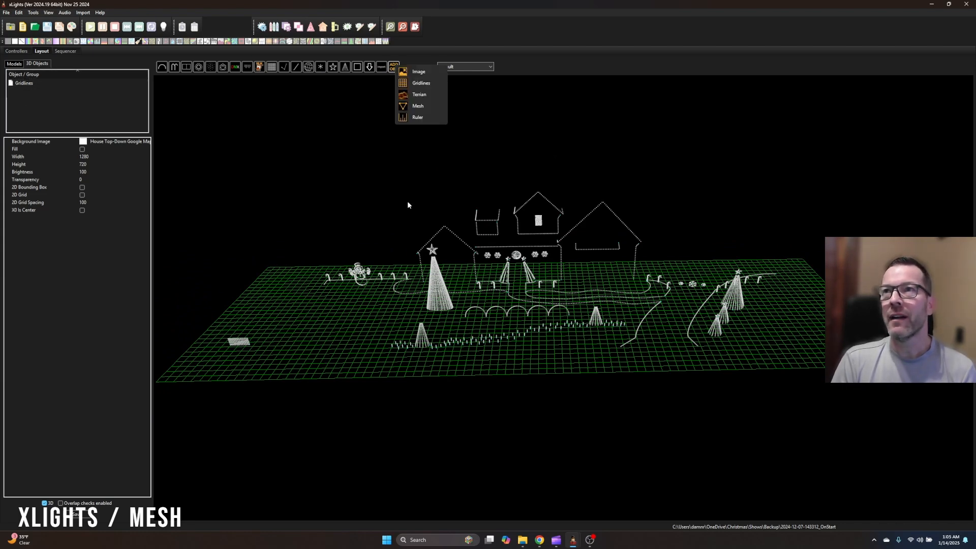
left_click(417, 107)
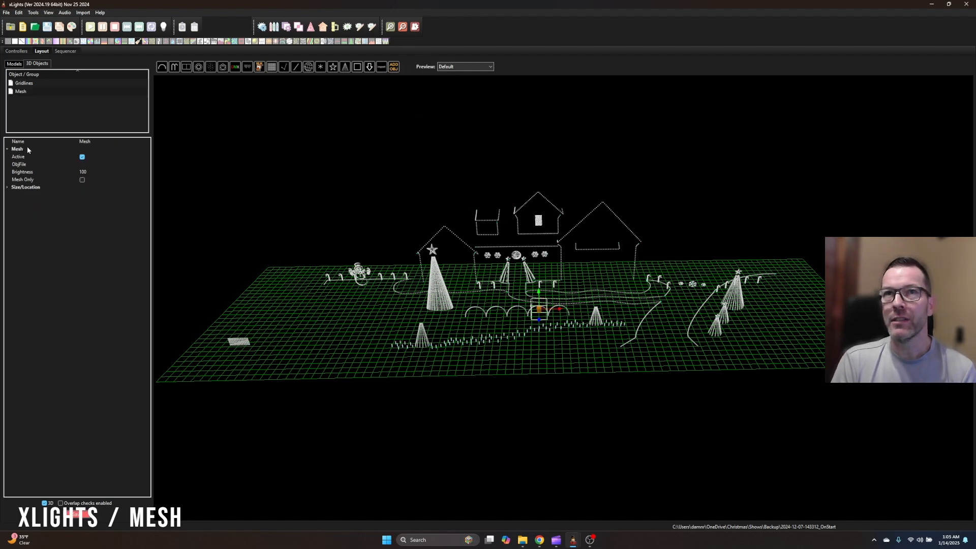
Load the .obj file from the 3D Models > House 3D Hover Export.obj folder as the mesh's ObjFile
left_click(100, 164)
left_click(146, 164)
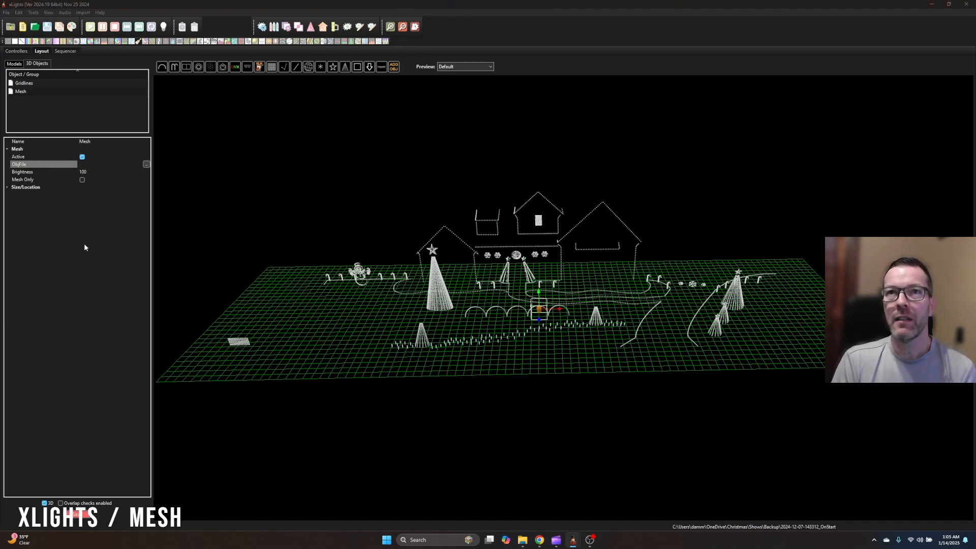
left_click(151, 39)
double_click(85, 81)
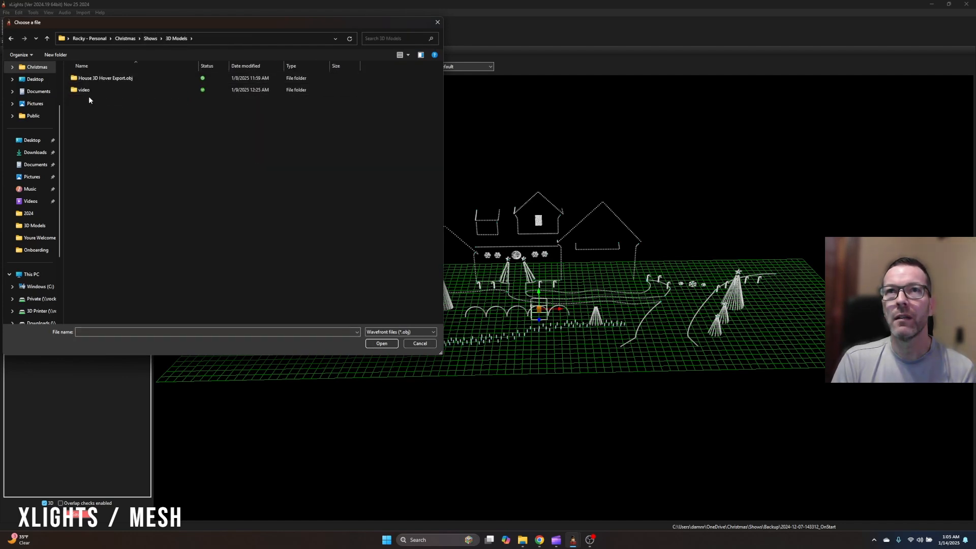
double_click(94, 80)
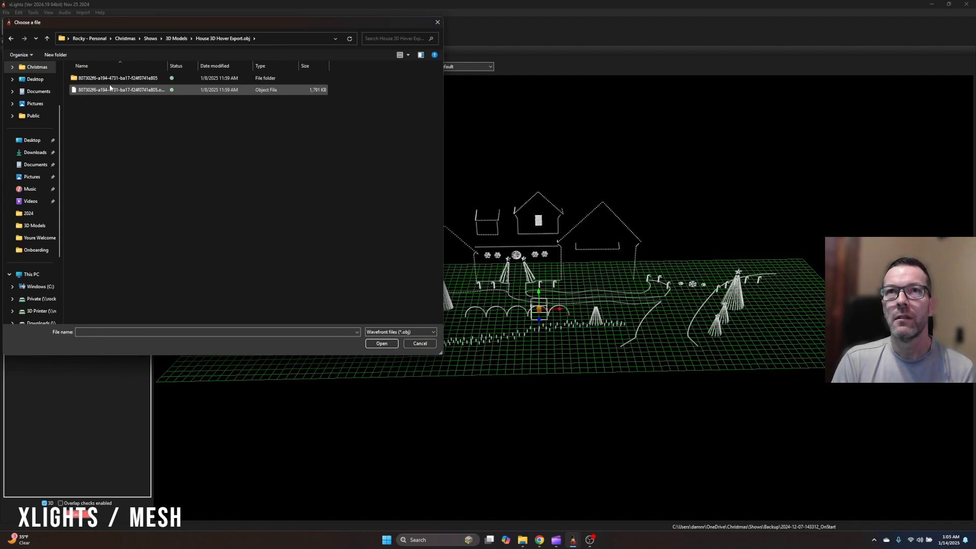
left_click(122, 90)
left_click(384, 348)
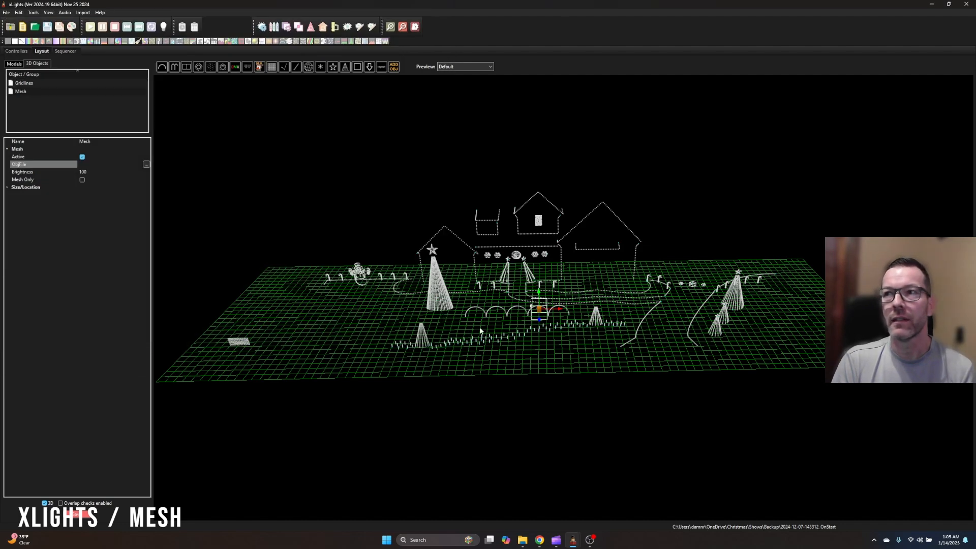
Examine the imported house mesh among the light props from above and close up at the front facade
left_click_drag(690, 349, 577, 343)
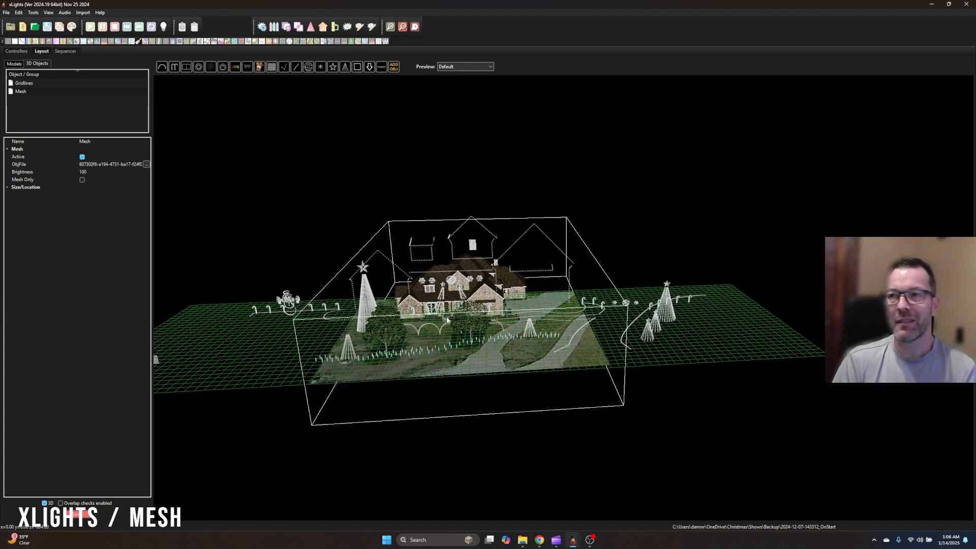
mouse_move(628, 266)
left_mouse_down()
mouse_move(671, 274)
mouse_move(685, 224)
mouse_move(628, 245)
mouse_move(516, 250)
mouse_move(633, 275)
left_mouse_up()
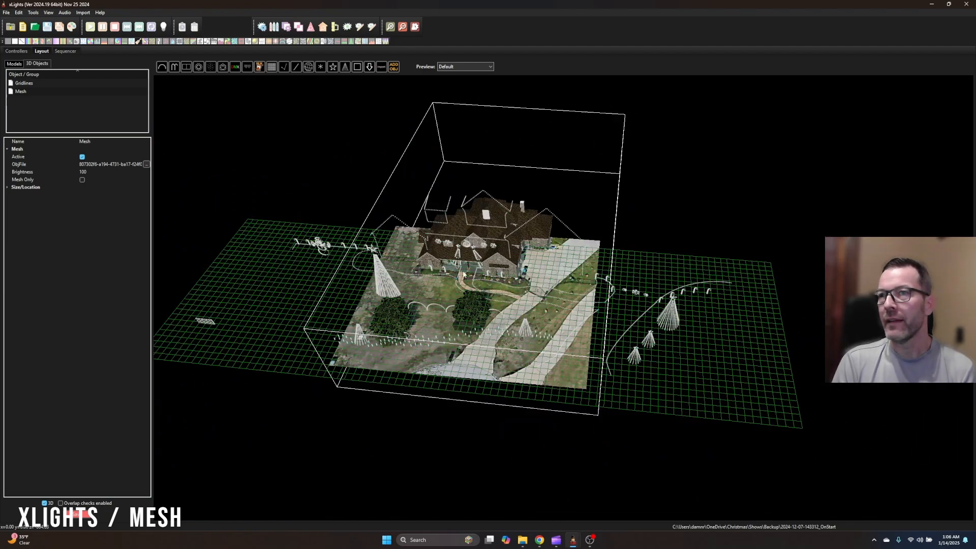
scroll(483, 279, "up", 3)
scroll(482, 278, "up", 10)
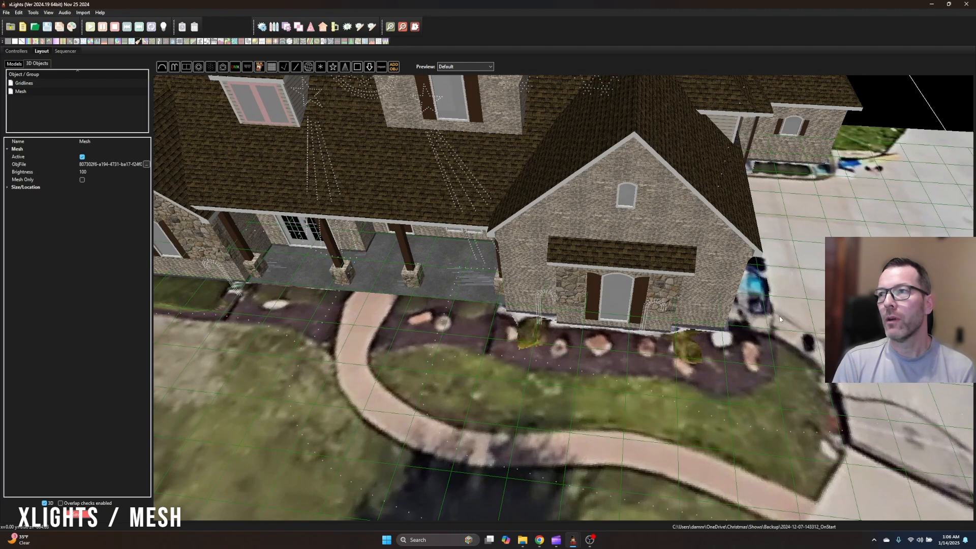
left_click_drag(780, 319, 787, 347)
scroll(783, 353, "down", 5)
scroll(772, 366, "up", 5)
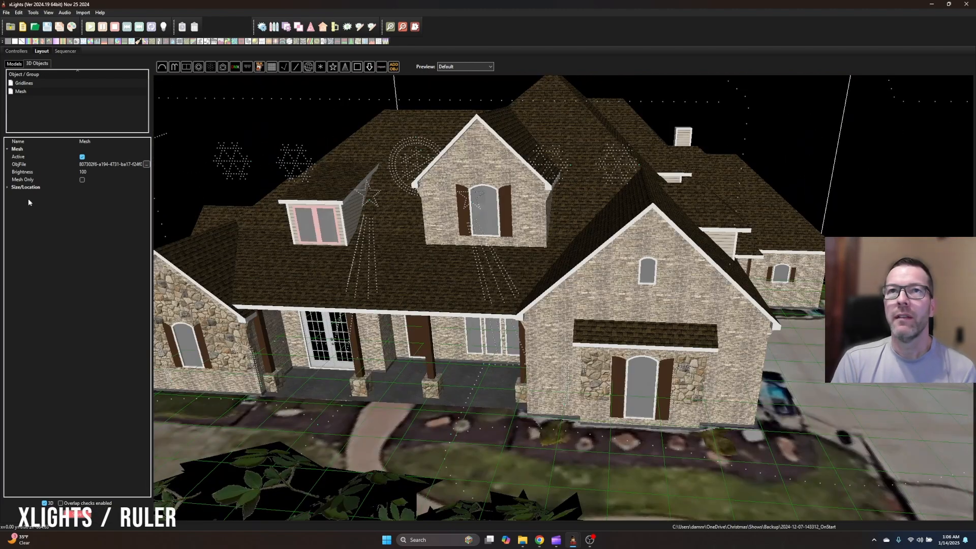
Add a Ruler object to the layout and look for it around the house mesh
left_click(394, 67)
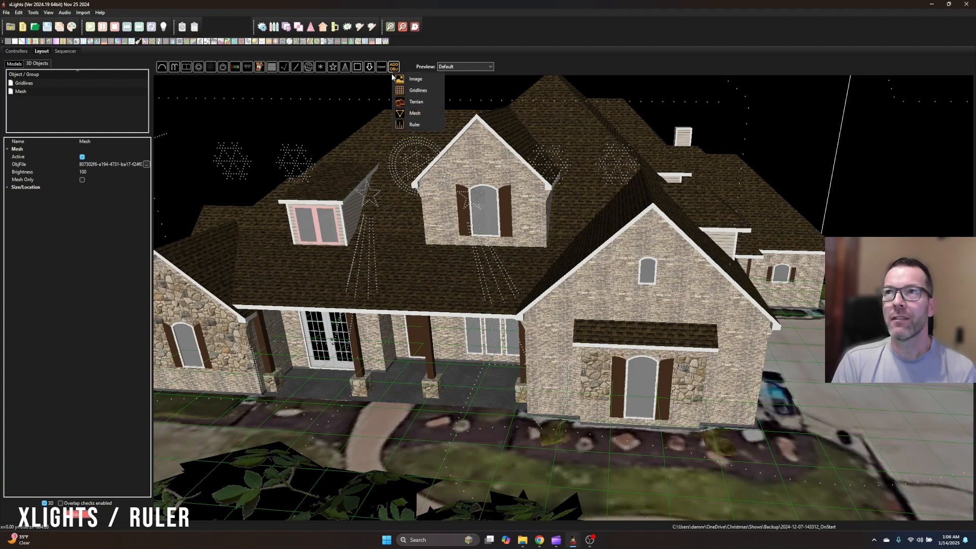
left_click(415, 125)
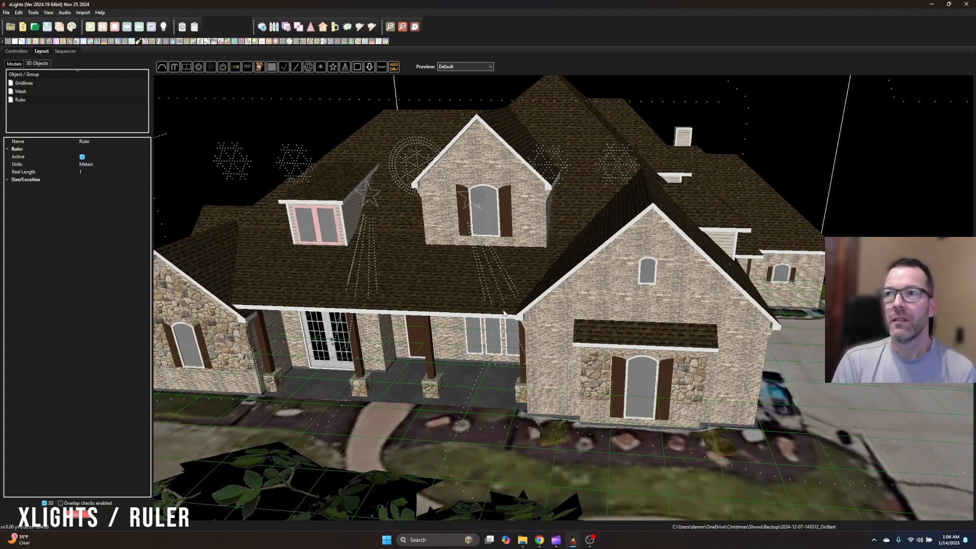
scroll(441, 281, "down", 3)
scroll(677, 195, "down", 4)
left_click_drag(691, 192, 619, 398)
mouse_move(688, 298)
left_mouse_down()
mouse_move(700, 334)
mouse_move(726, 304)
mouse_move(699, 295)
left_mouse_up()
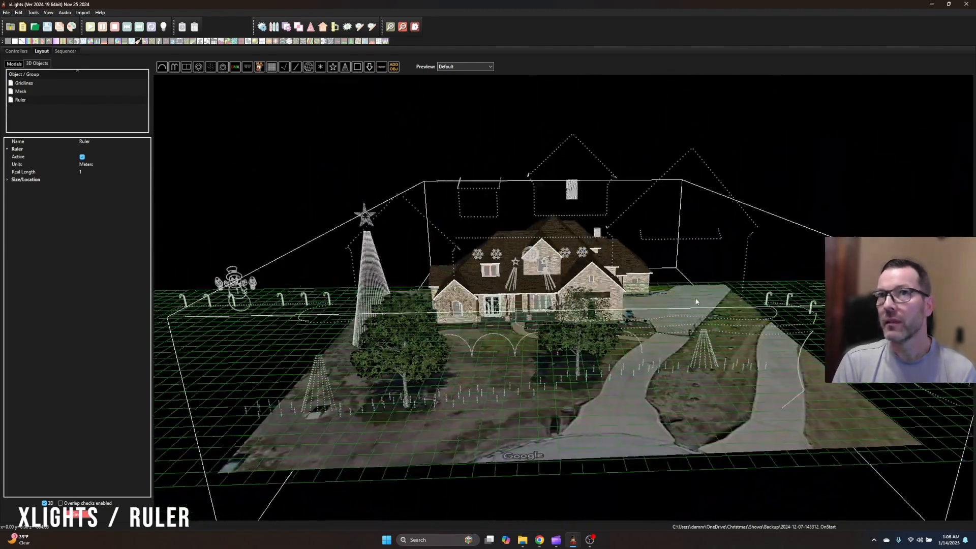
Select the ruler and shift it a short distance toward the house along the blue axis, together with the house mesh
left_click(14, 102)
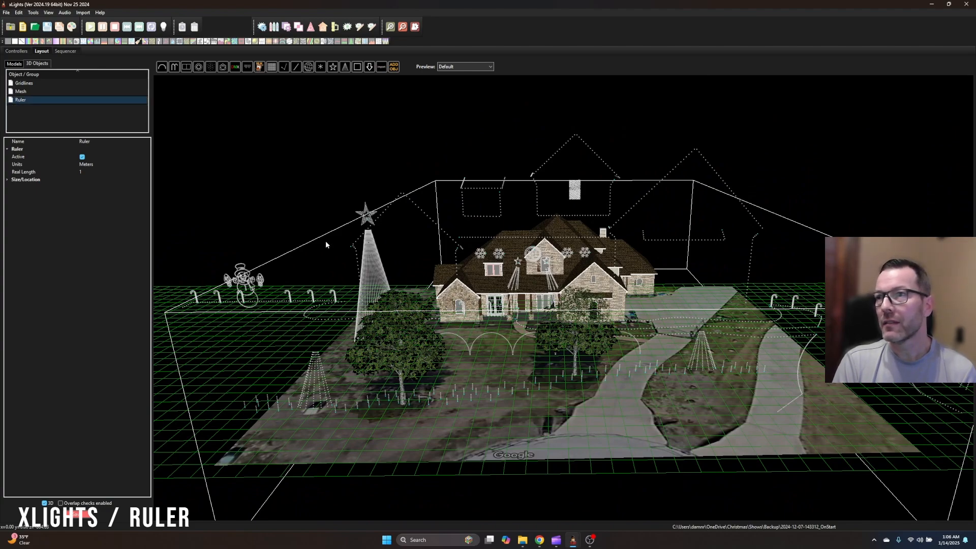
left_click_drag(677, 299, 615, 303)
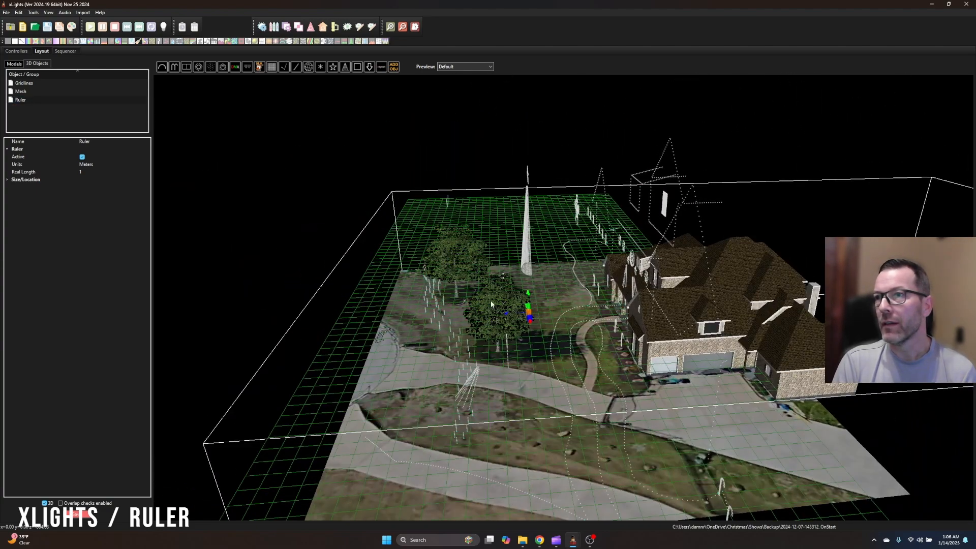
left_click_drag(506, 314, 535, 317)
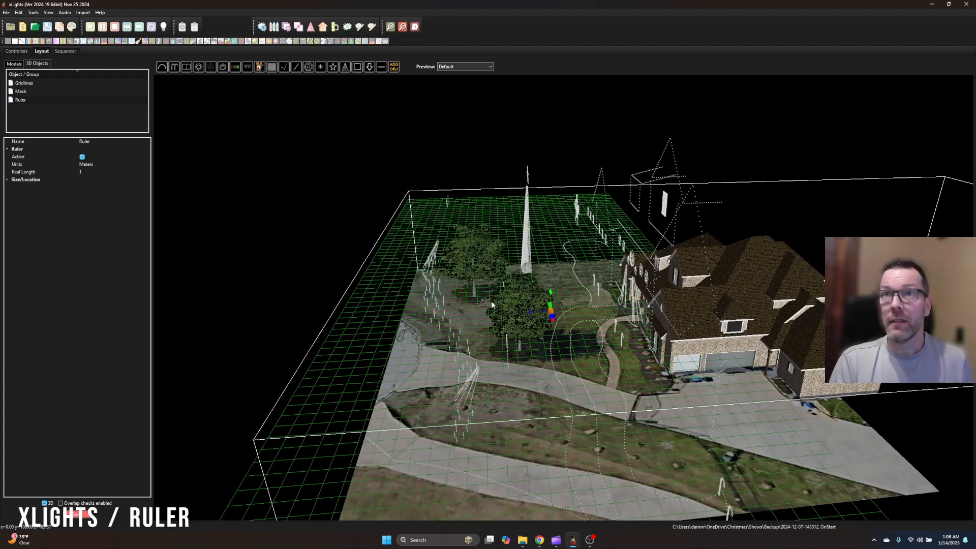
Clear the selection and select only the Ruler beside the front-yard tree, without the house mesh
left_click(164, 194)
left_click(37, 100)
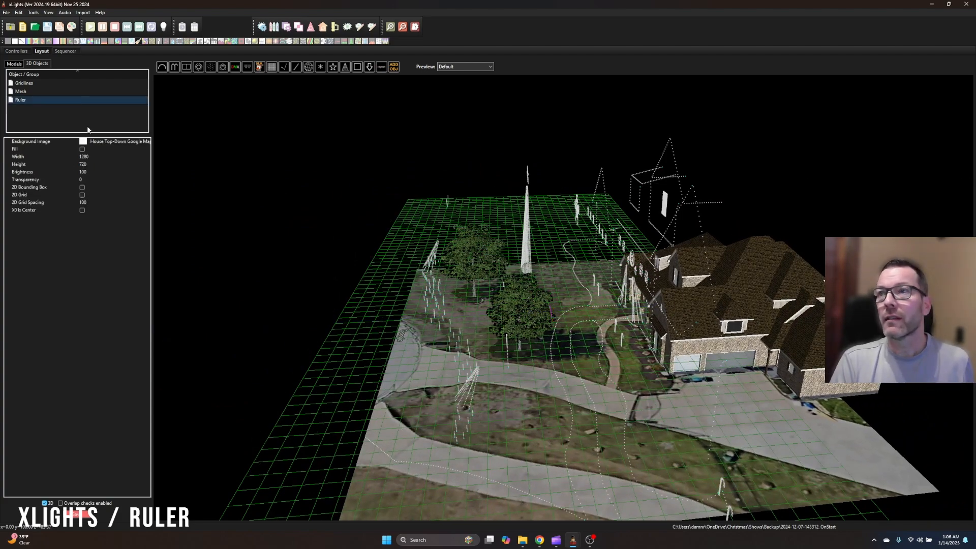
scroll(556, 312, "up", 6)
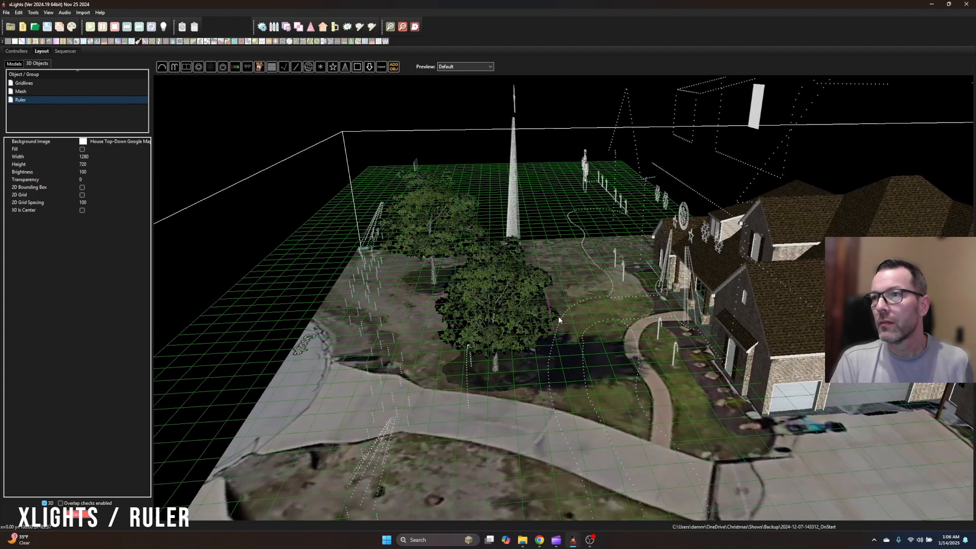
left_click(554, 315)
left_click(548, 284)
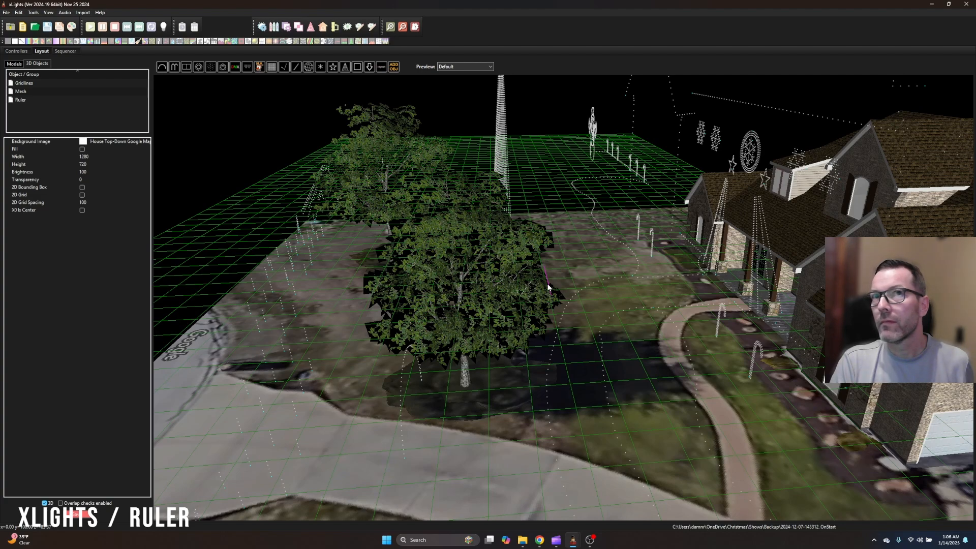
left_click(9, 92)
left_click(25, 102)
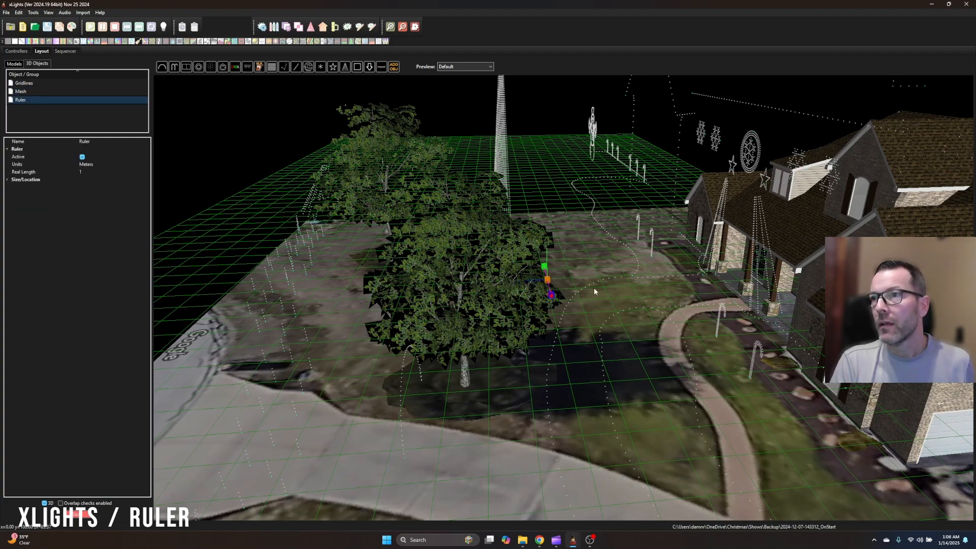
Move the ruler toward the house along the blue axis and lower it across the arched window of the front gable nearest the garage
left_click_drag(664, 301, 510, 308)
left_click_drag(552, 377, 590, 398)
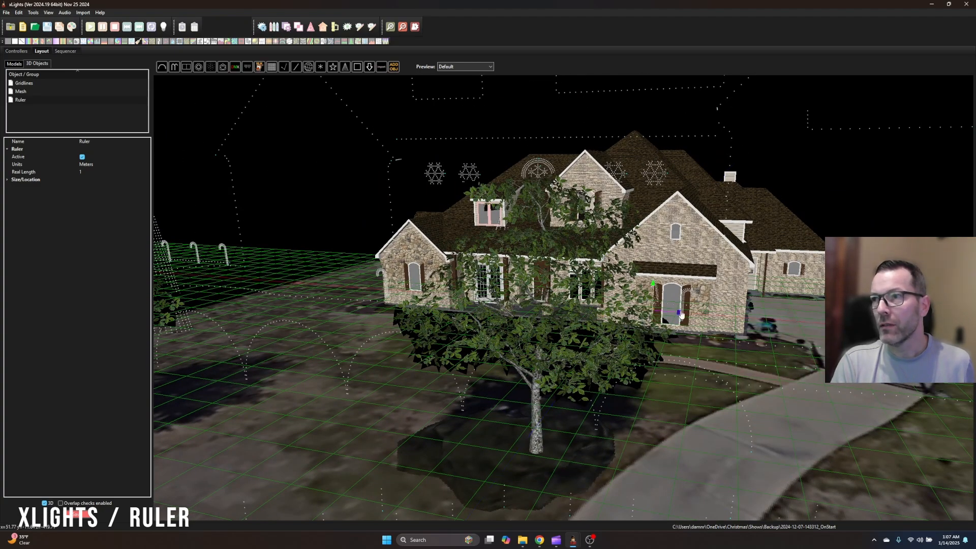
scroll(699, 318, "up", 5)
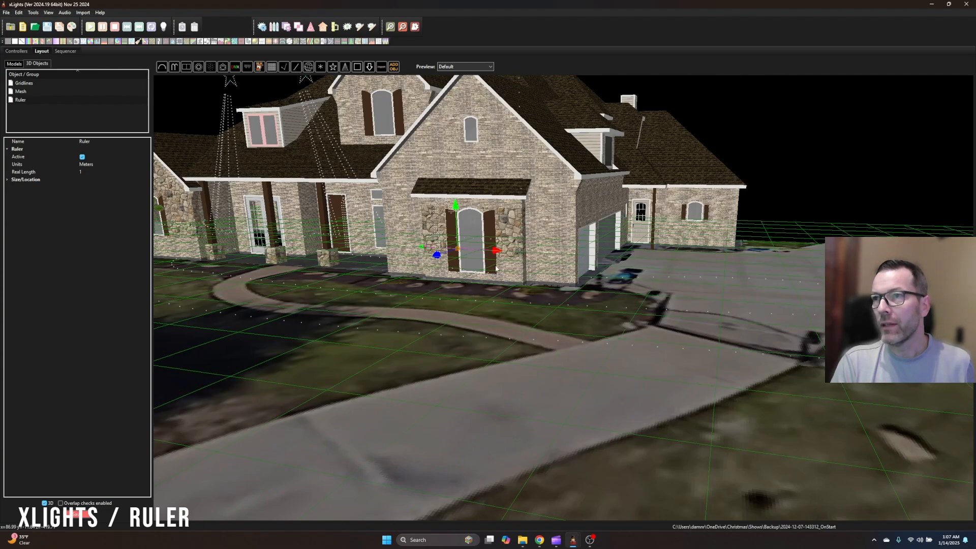
left_click_drag(498, 269, 607, 315)
scroll(605, 315, "up", 3)
scroll(600, 312, "up", 1)
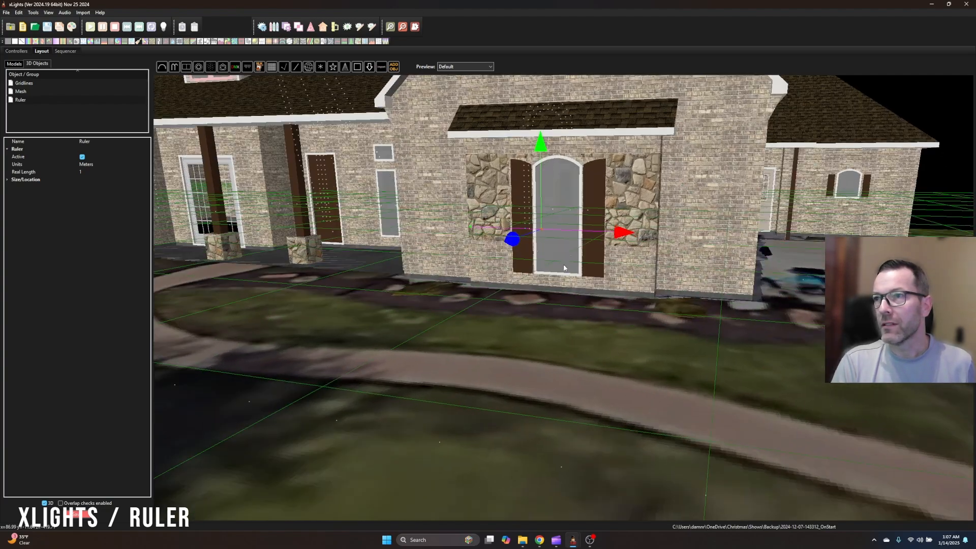
left_click_drag(511, 239, 538, 232)
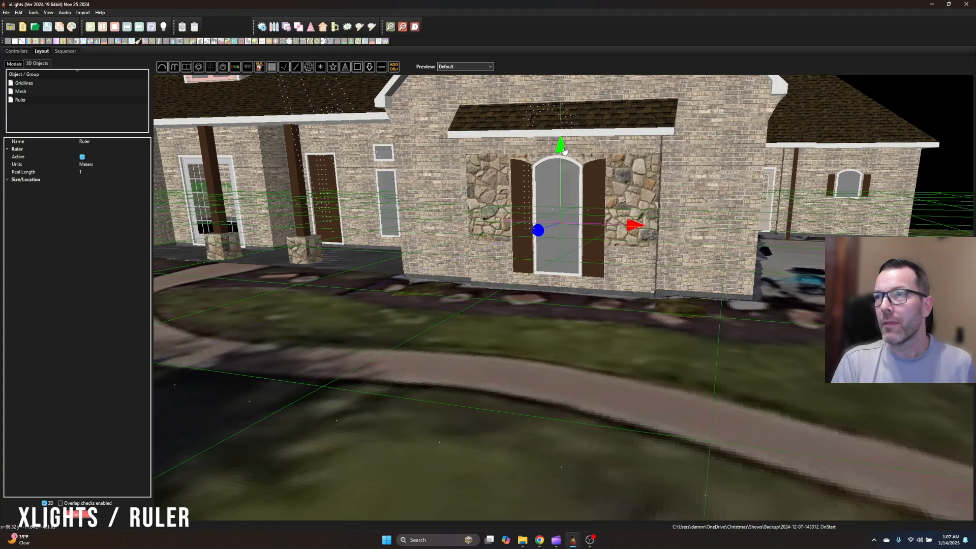
left_click_drag(561, 150, 562, 170)
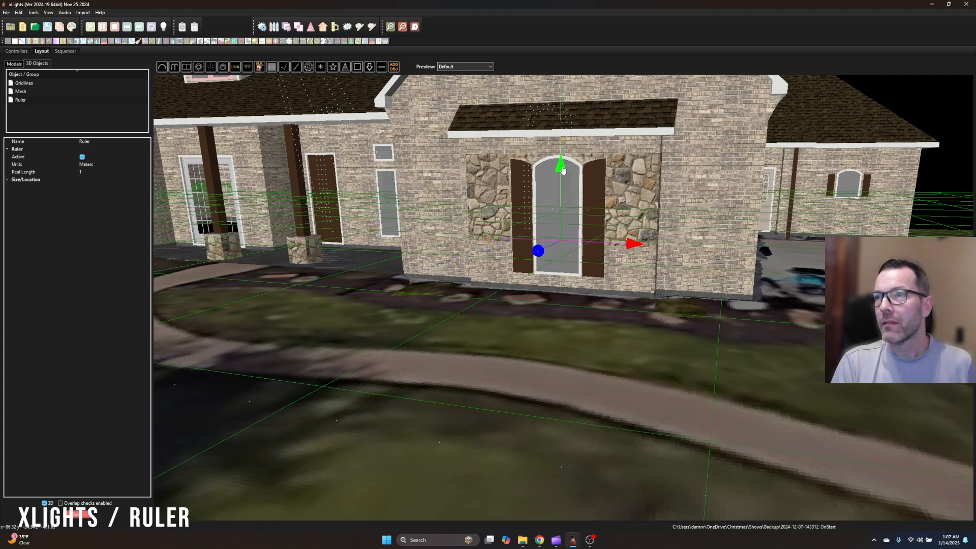
Adjust the ruler's two end points so it spans the width of the arched window
left_click(498, 240)
left_click_drag(567, 244, 604, 246)
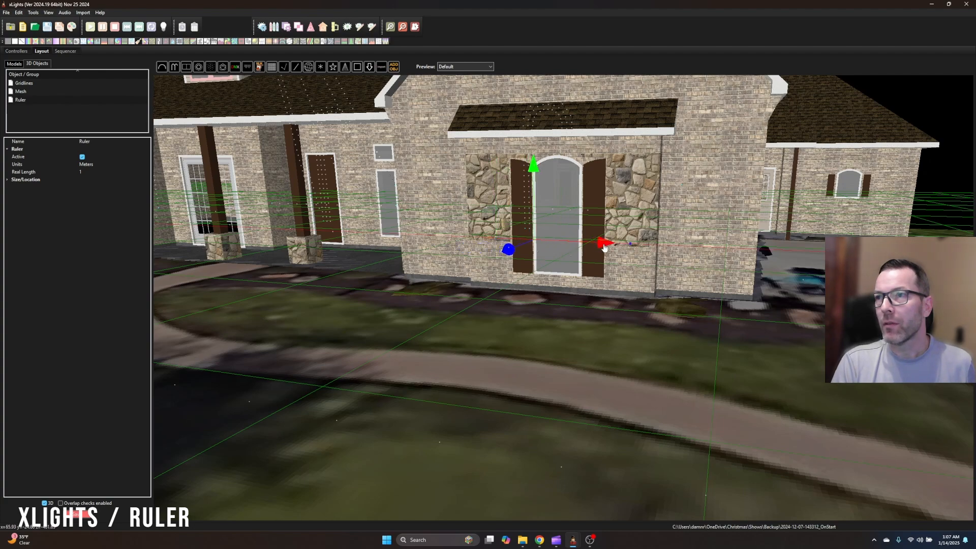
left_click(631, 246)
left_click_drag(697, 248, 642, 248)
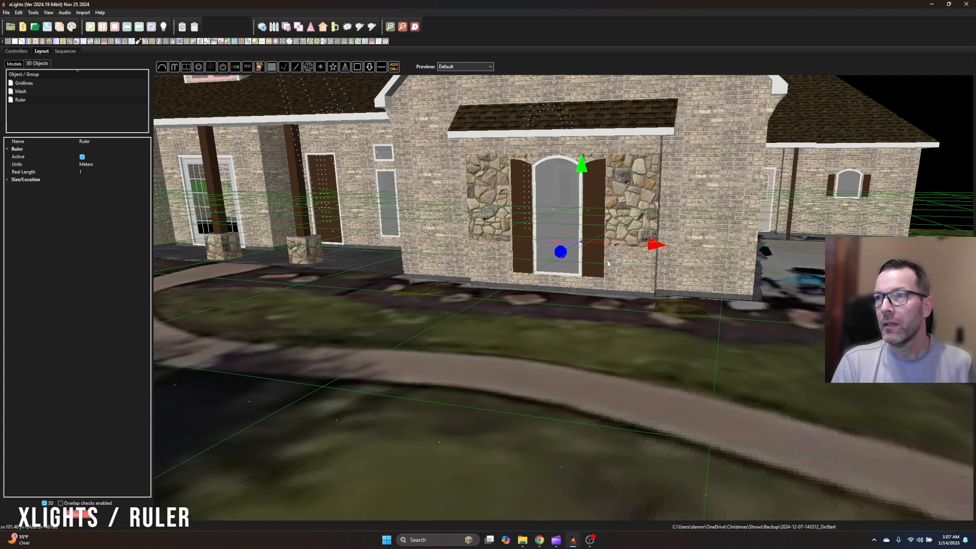
Set the ruler's units to Inches and its real length to 36
left_click(80, 175)
left_click(96, 167)
left_click(99, 166)
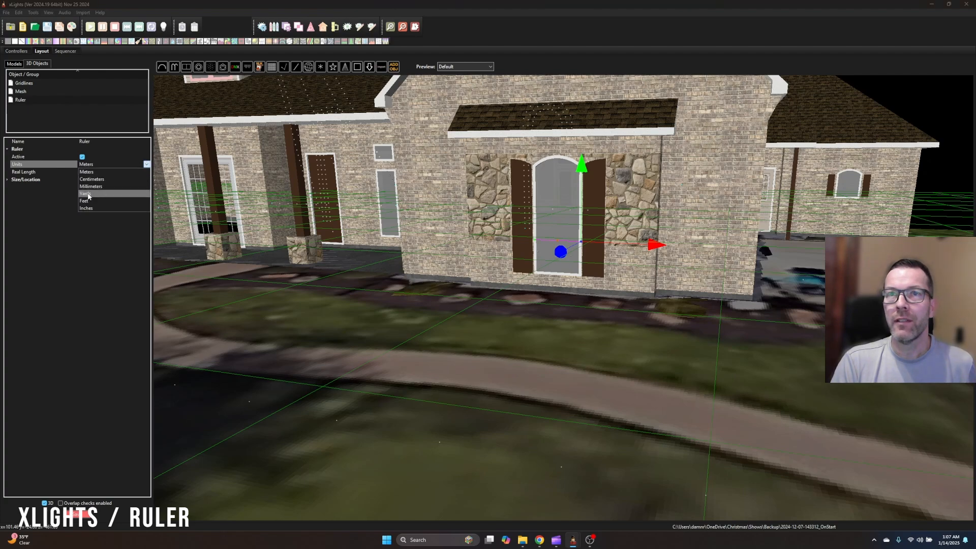
left_click(90, 170)
left_click(95, 172)
type("36")
key("Return")
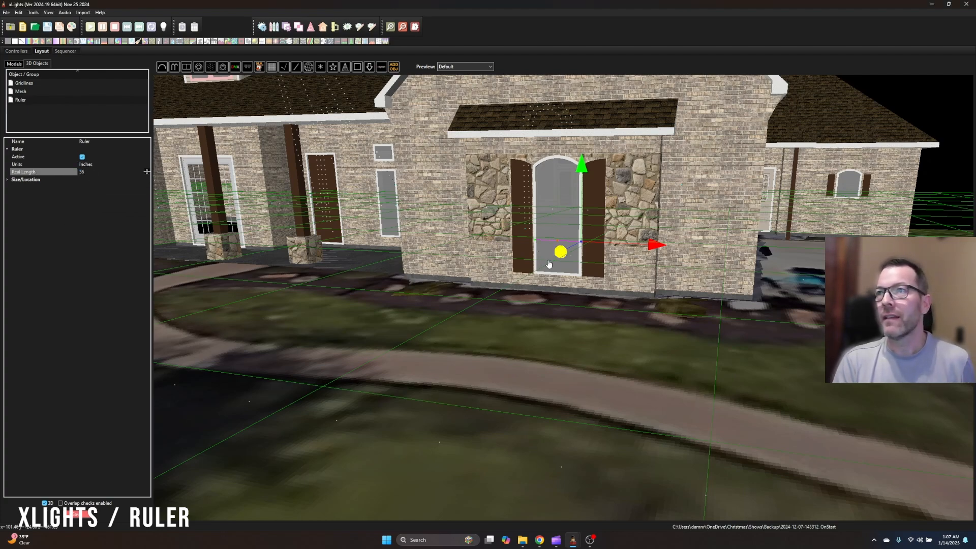
Switch from 3D objects to the light models, select Candy Cane 100 - Gate Left 3 and show its dimensions
left_click_drag(612, 278, 647, 244)
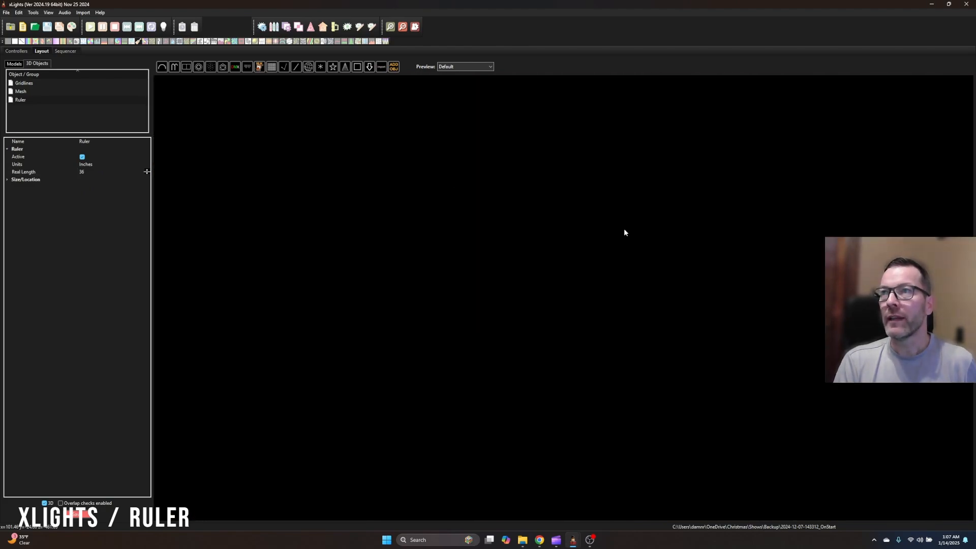
left_click_drag(414, 391, 771, 279)
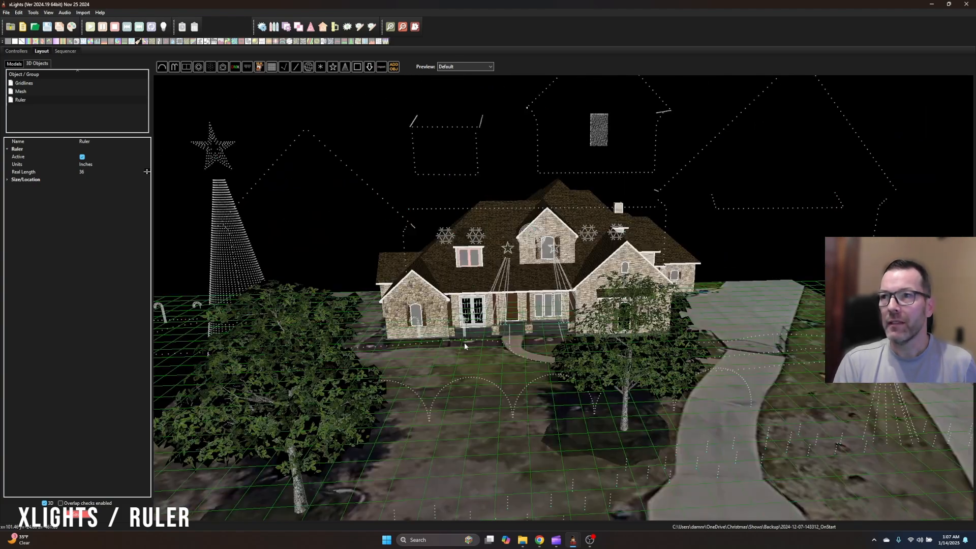
scroll(462, 351, "down", 3)
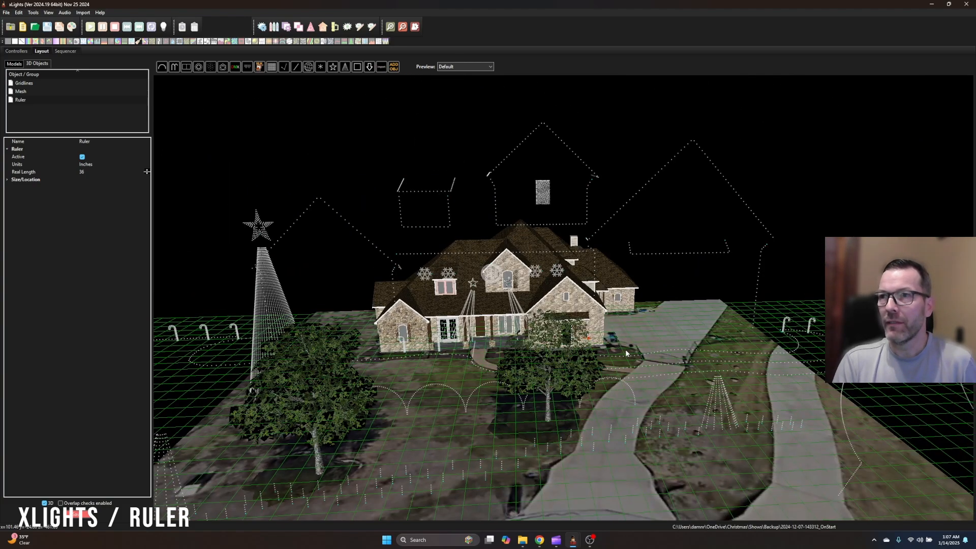
left_click(791, 328)
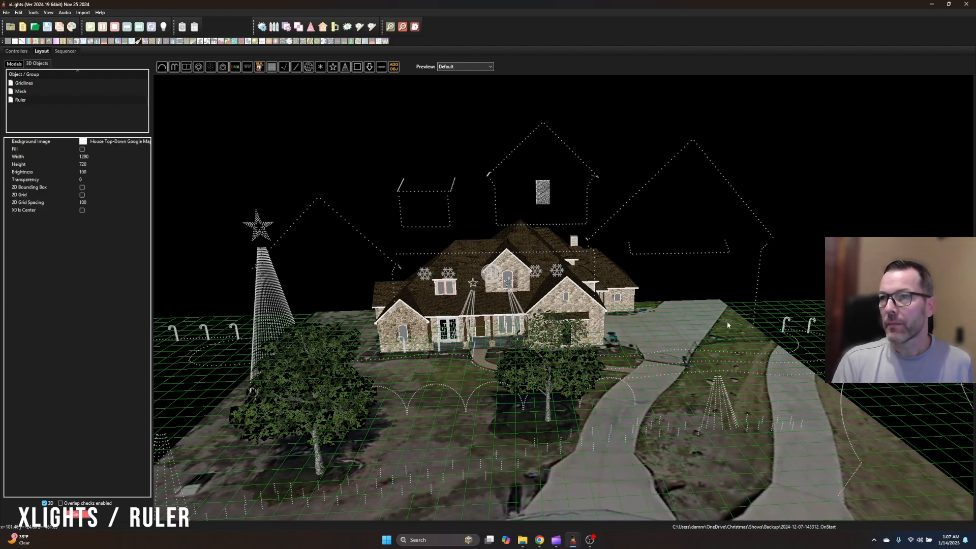
left_click(14, 65)
left_click(788, 325)
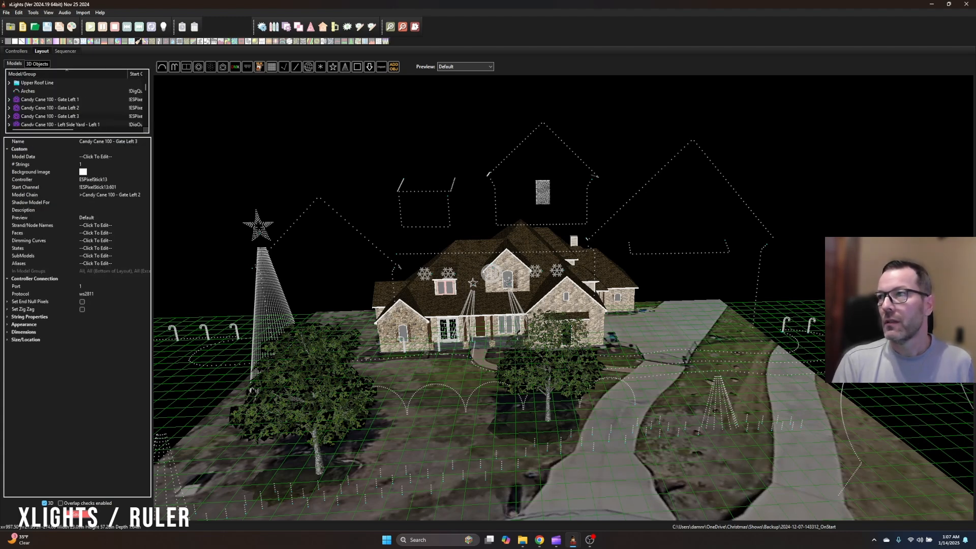
left_click(7, 332)
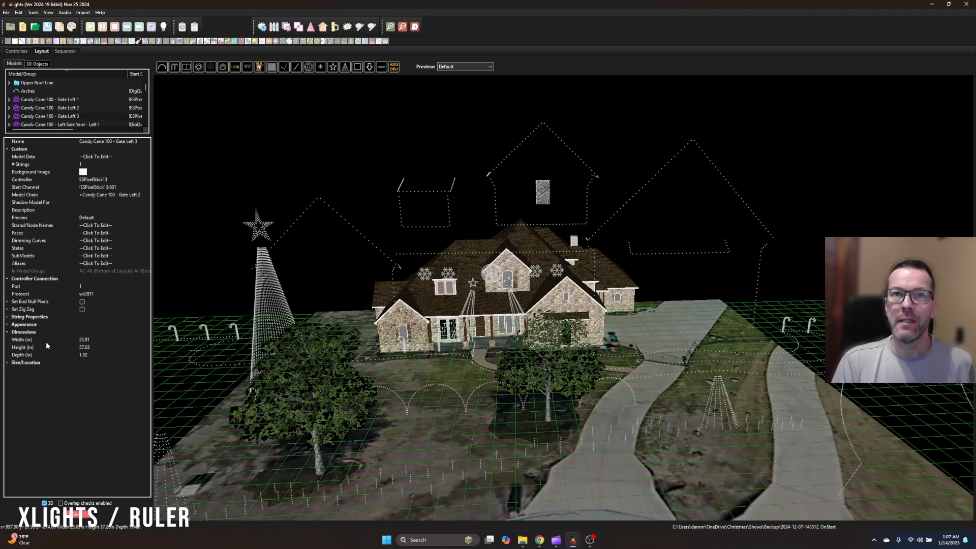
Resize the candy cane to 15 in wide and 36 in high, and shift it slightly toward the neighbouring gate candy canes
left_click(91, 341)
type("15")
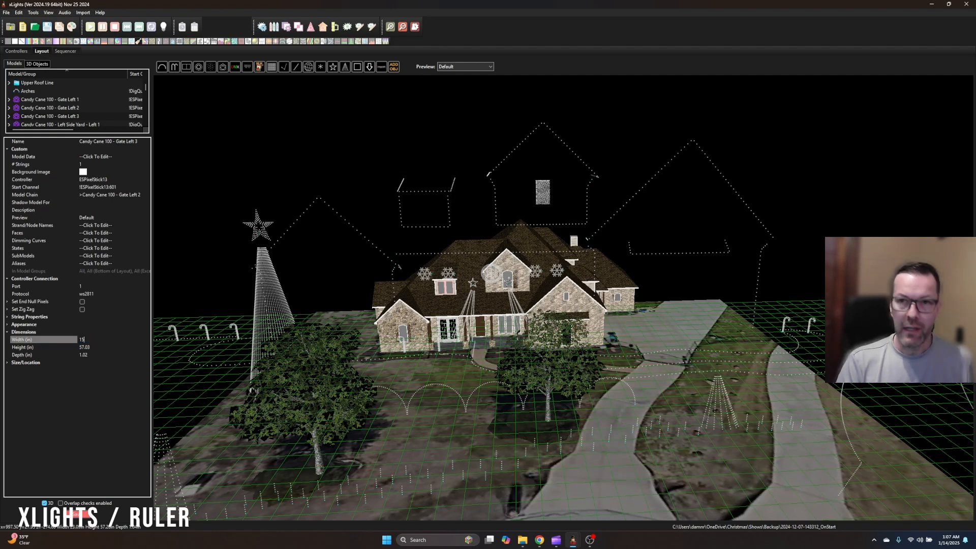
left_click(92, 349)
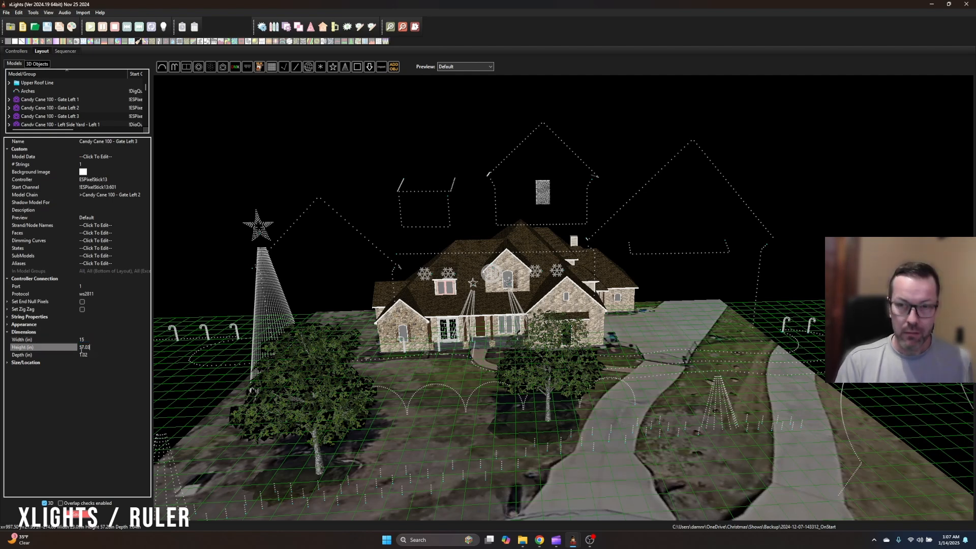
type("36")
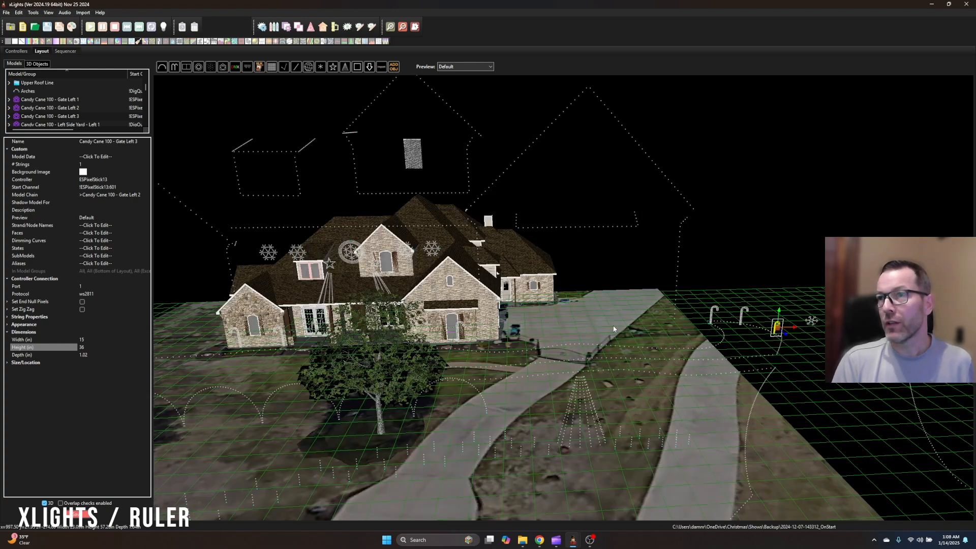
mouse_move(797, 330)
left_mouse_down()
mouse_move(510, 339)
mouse_move(780, 336)
left_mouse_up()
left_click(788, 333)
Select the Snowflake Gate Large model and set its height and width to 36 in
left_click(860, 321)
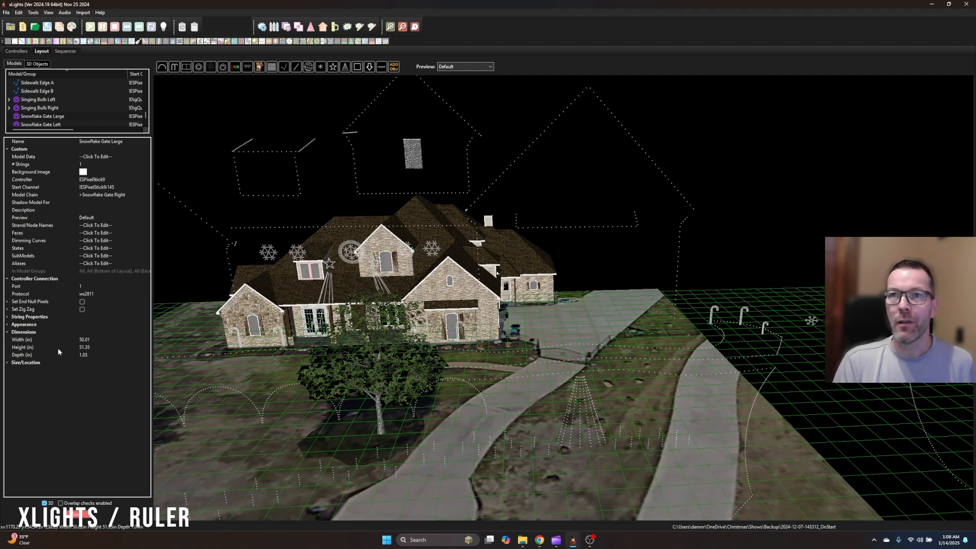
left_click(104, 346)
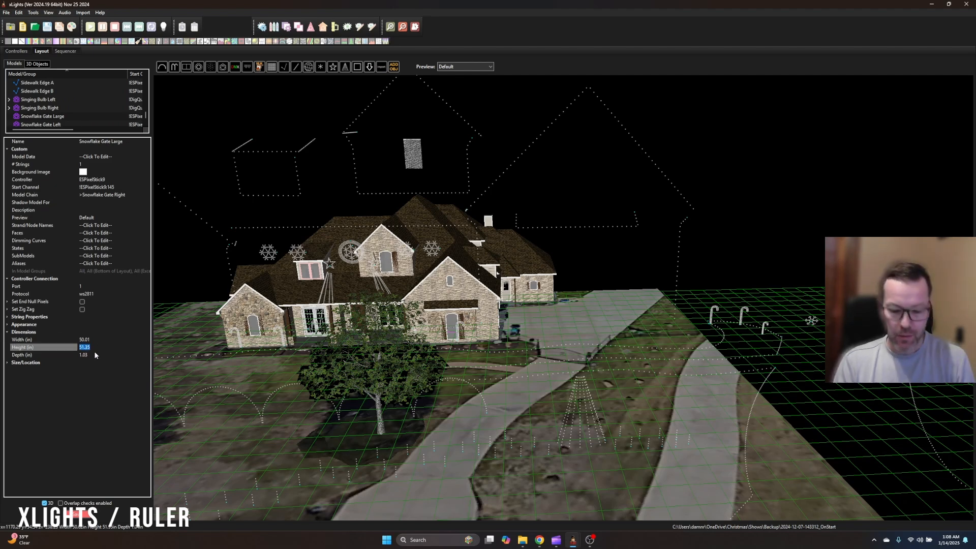
type("36")
left_click(63, 342)
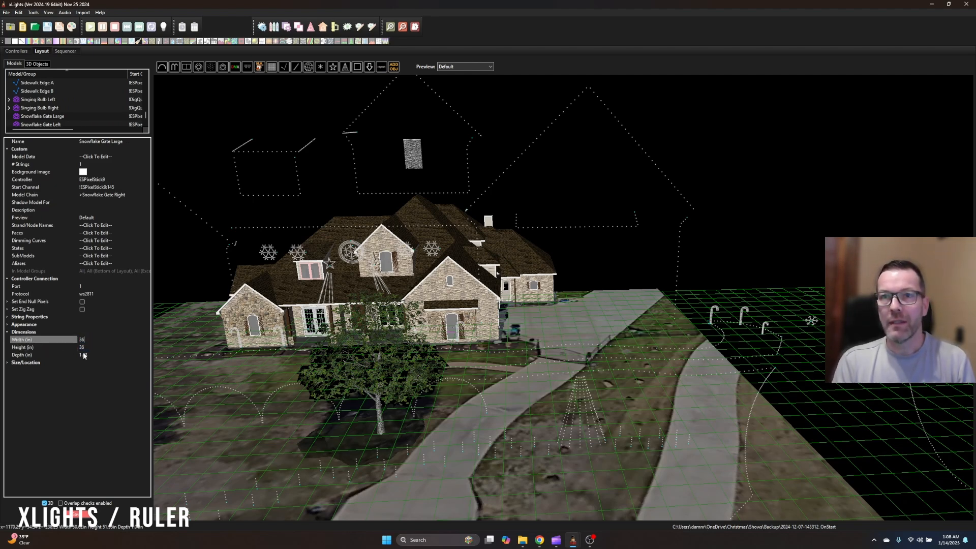
left_click(95, 355)
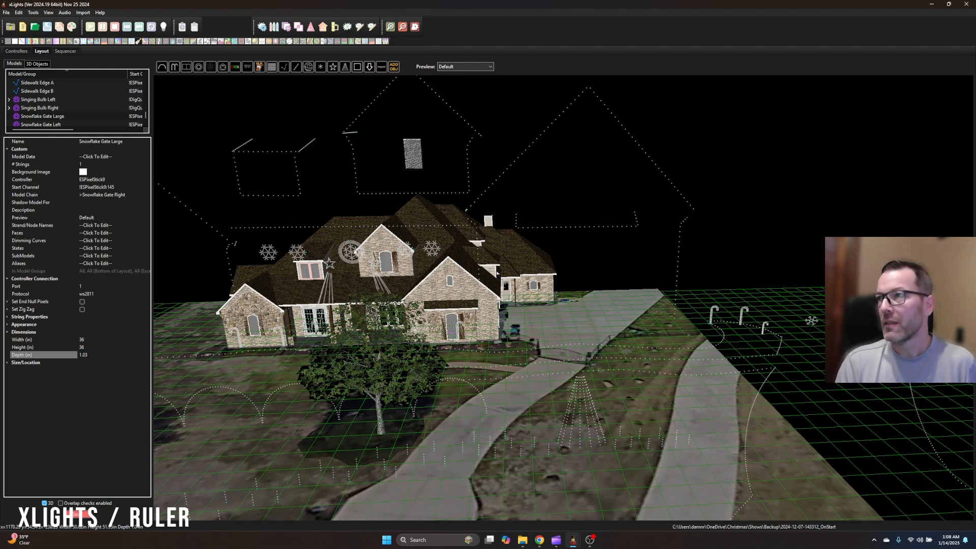
Examine the whole layout from farther out, comparing the props' scale with the house mesh
scroll(497, 273, "down", 6)
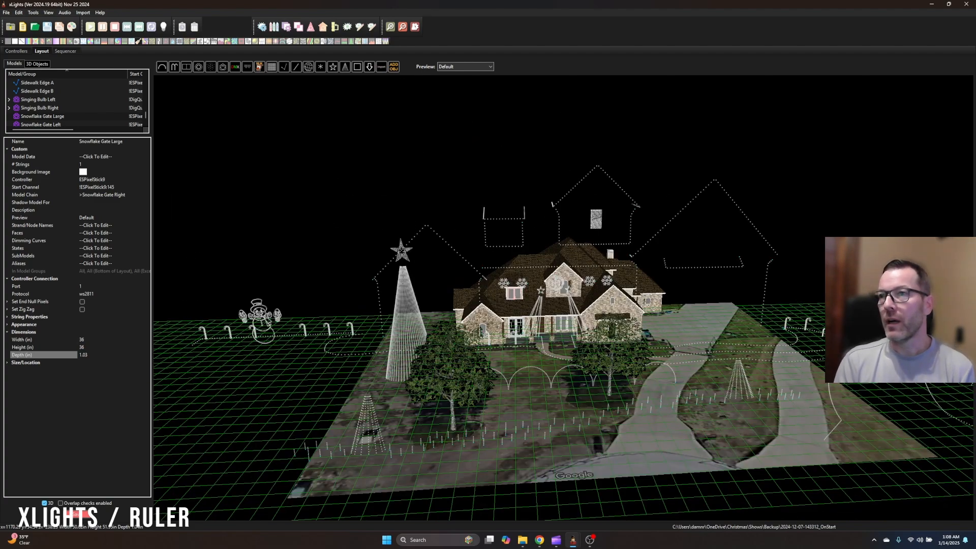
scroll(721, 274, "up", 3)
scroll(661, 299, "down", 2)
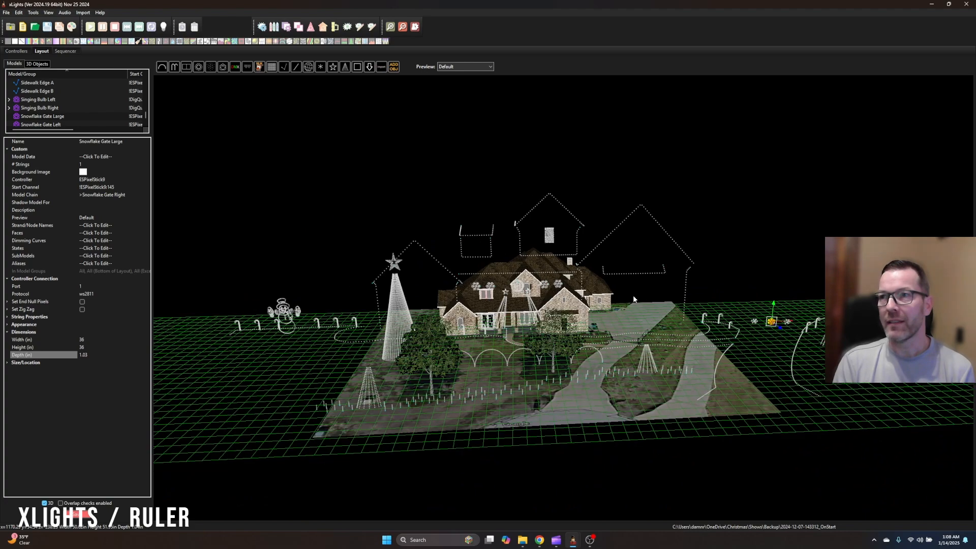
left_click_drag(728, 255, 726, 261)
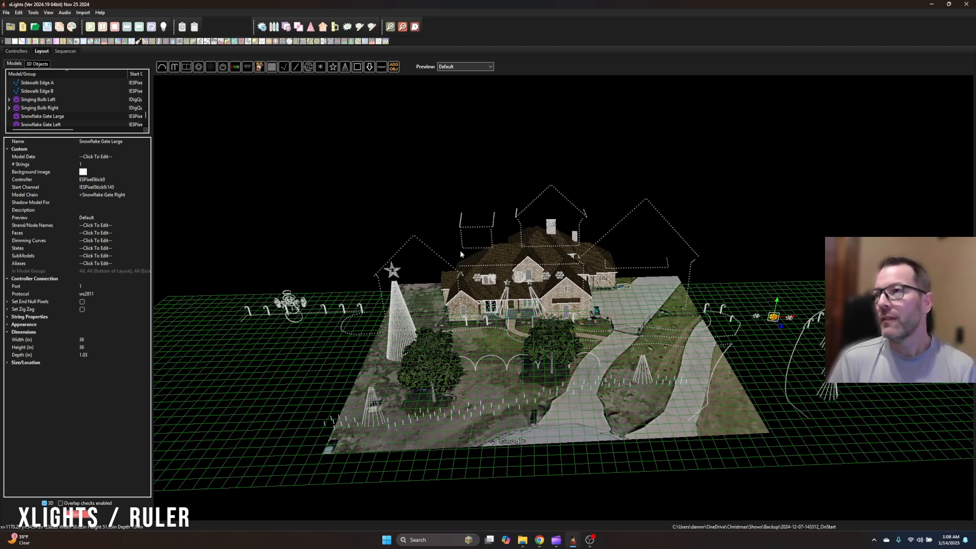
scroll(696, 249, "down", 2)
scroll(306, 300, "down", 1)
scroll(669, 311, "up", 1)
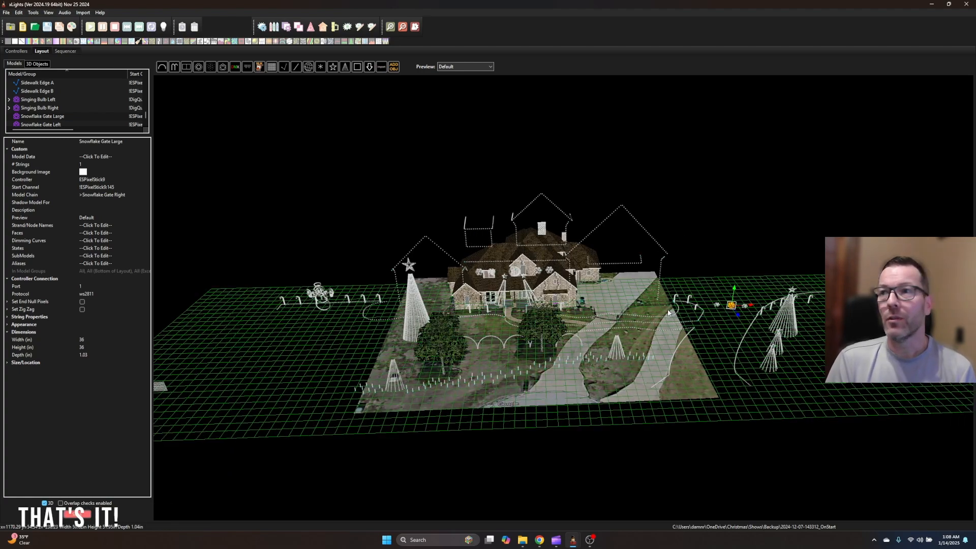
Switch to the other xLights window with the finished dark layout and examine it from overhead and close to the facade
mouse_move(573, 539)
left_click(533, 502)
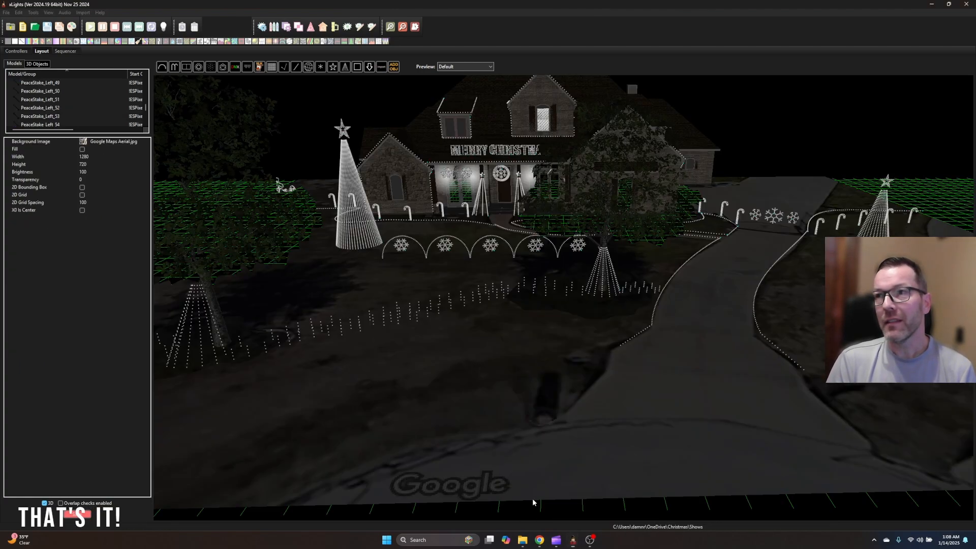
scroll(516, 334, "up", 1)
scroll(515, 337, "down", 5)
left_click_drag(636, 310, 636, 354)
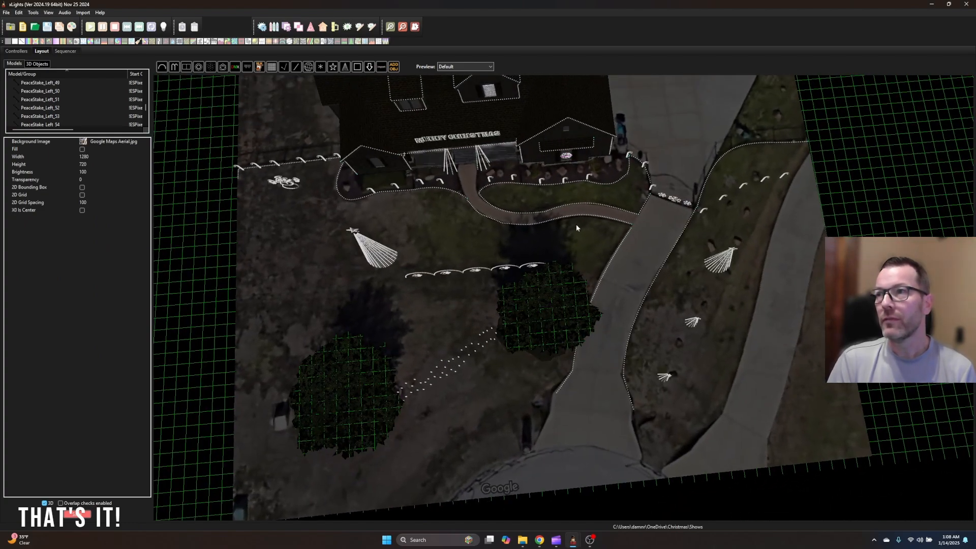
left_click_drag(453, 181, 429, 368)
scroll(404, 320, "up", 4)
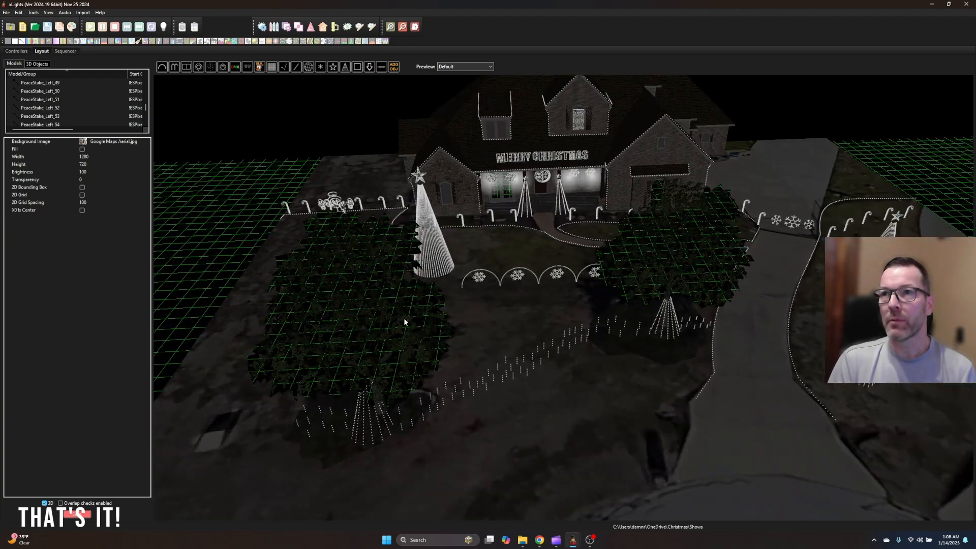
left_click_drag(566, 317, 537, 307)
scroll(675, 362, "up", 3)
scroll(575, 310, "down", 1)
scroll(538, 306, "up", 2)
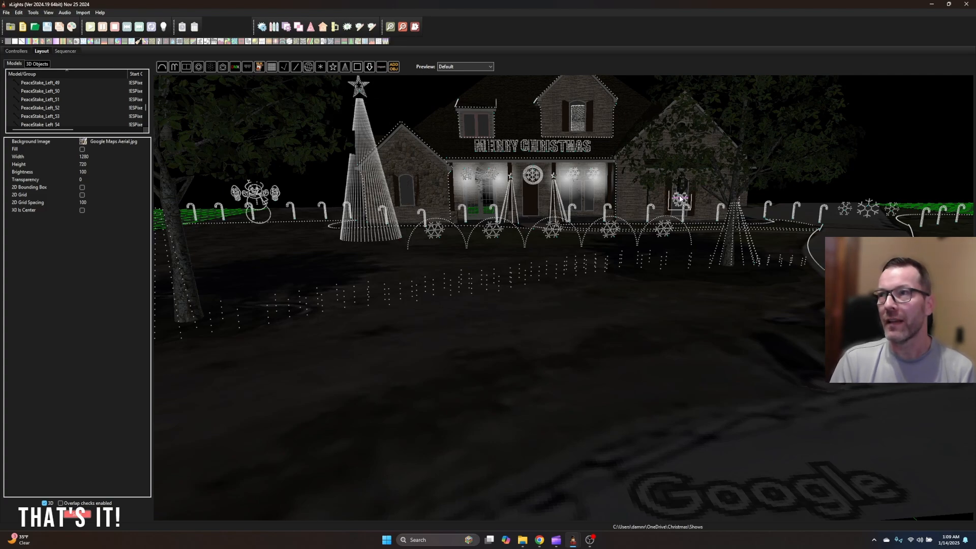
scroll(621, 359, "down", 4)
scroll(620, 360, "up", 4)
scroll(619, 361, "down", 1)
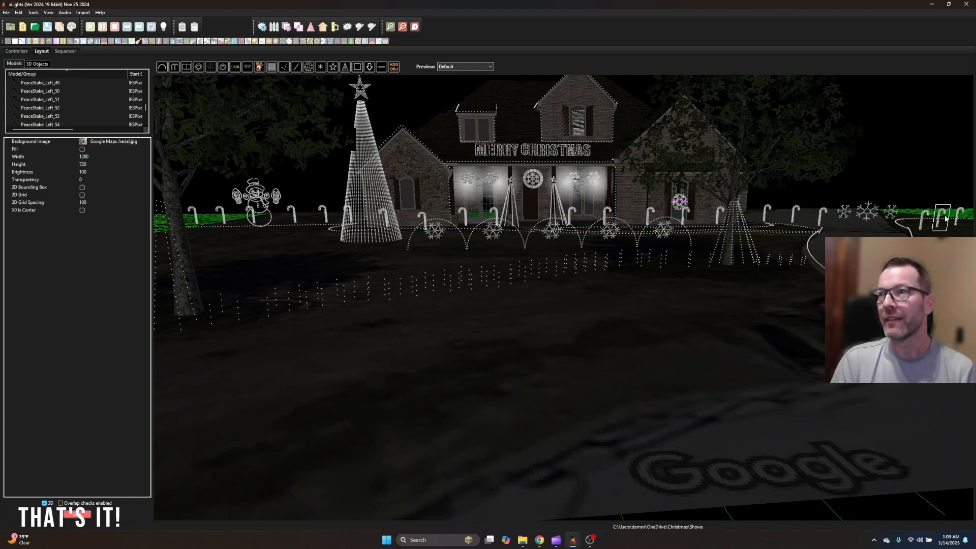
Examine the finished light display around the house, yard and driveway from street level and from slightly above
left_click_drag(563, 344, 540, 342)
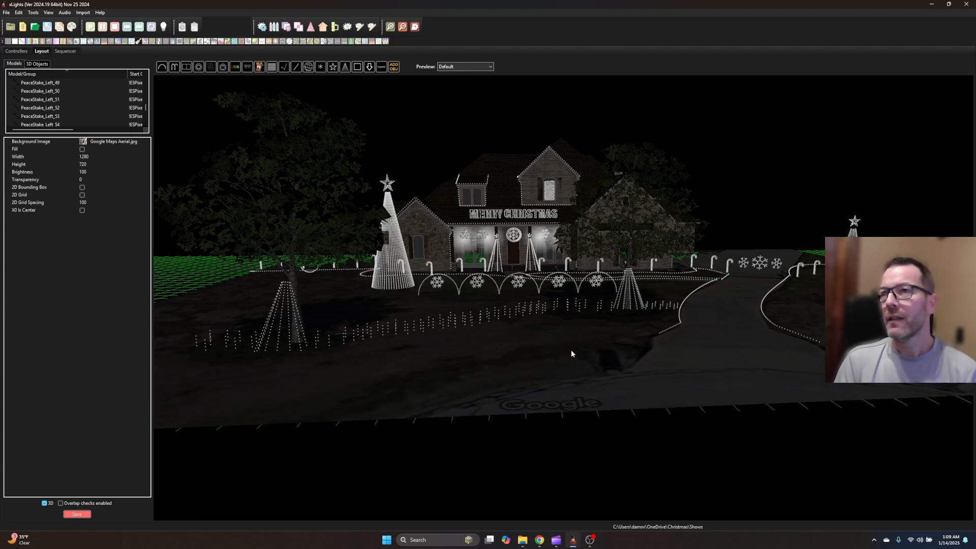
left_click_drag(522, 340, 715, 350)
scroll(715, 350, "down", 5)
left_click_drag(486, 347, 305, 321)
scroll(563, 396, "up", 5)
middle_click_drag(563, 395, 552, 329)
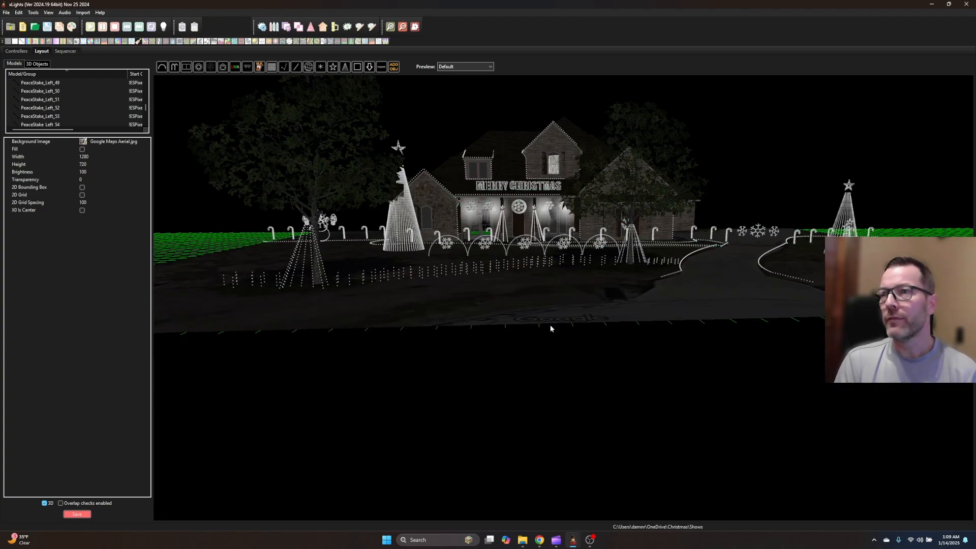
scroll(551, 333, "up", 8)
scroll(538, 330, "up", 3)
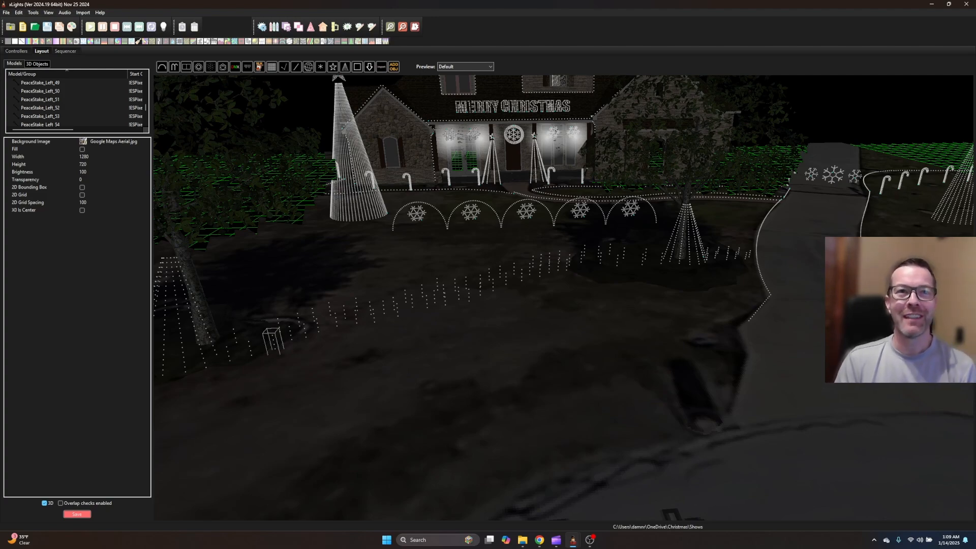
left_click_drag(521, 305, 542, 318)
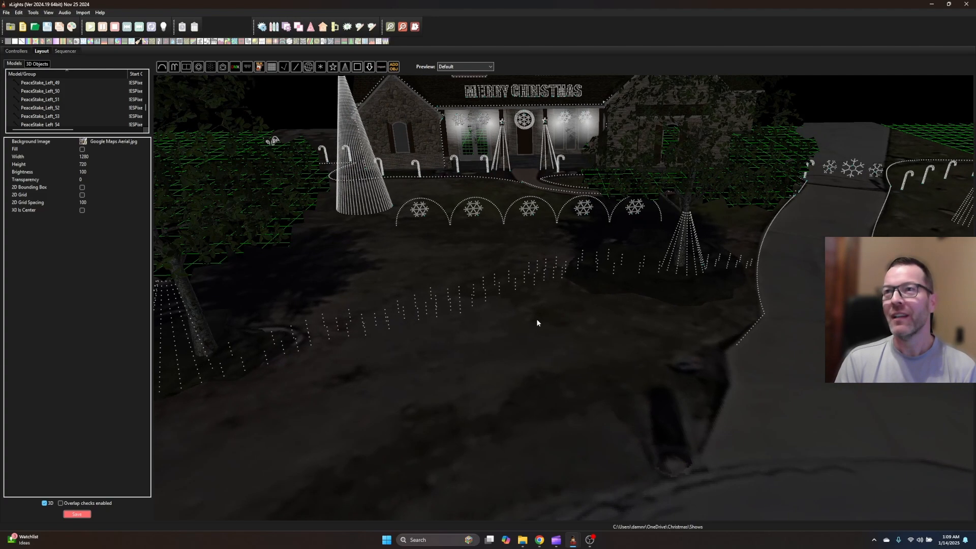
scroll(534, 319, "down", 1)
scroll(536, 317, "down", 1)
scroll(734, 257, "down", 1)
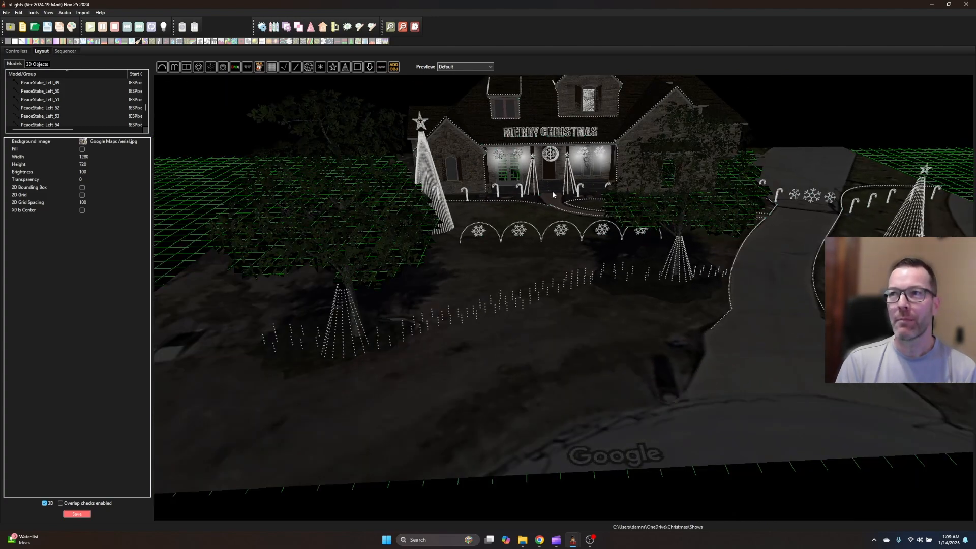
scroll(525, 277, "down", 1)
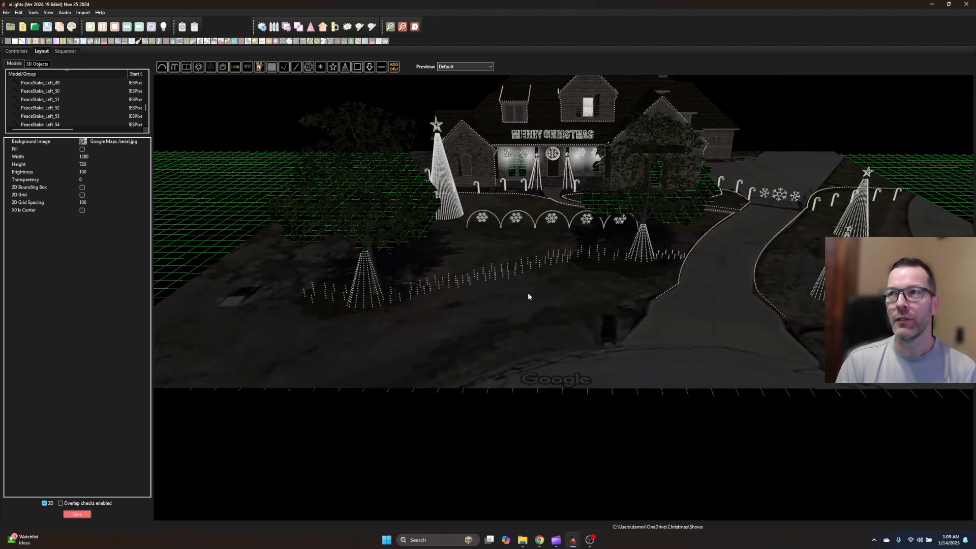
scroll(547, 289, "up", 4)
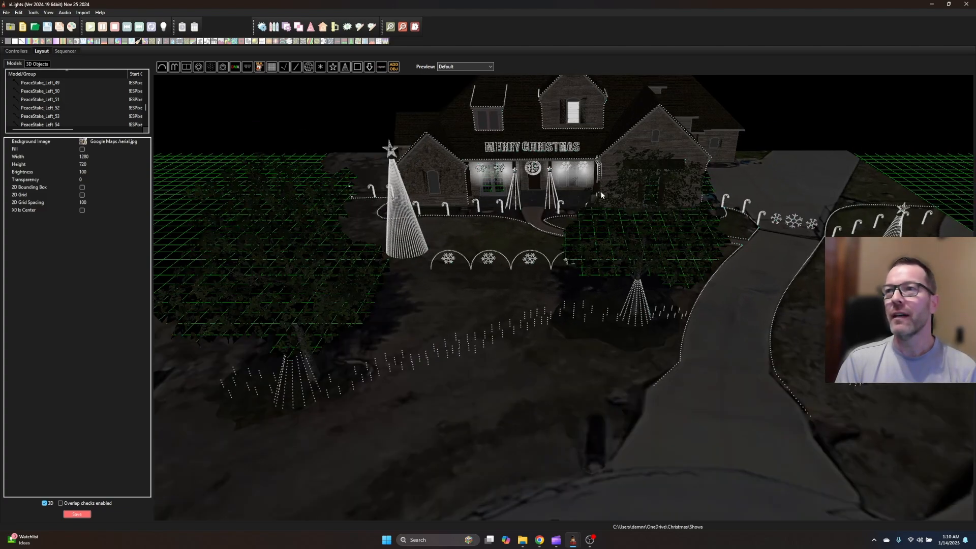
left_click_drag(500, 254, 501, 249)
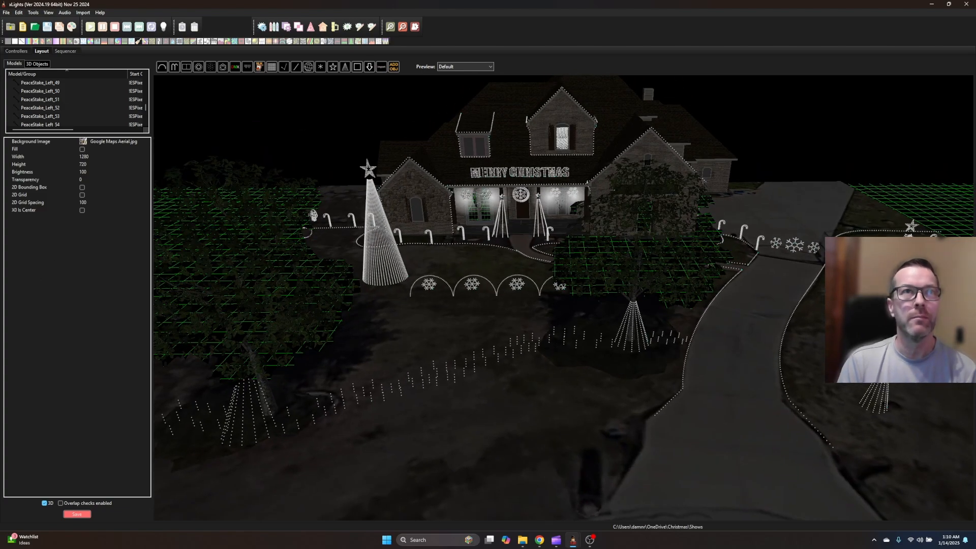